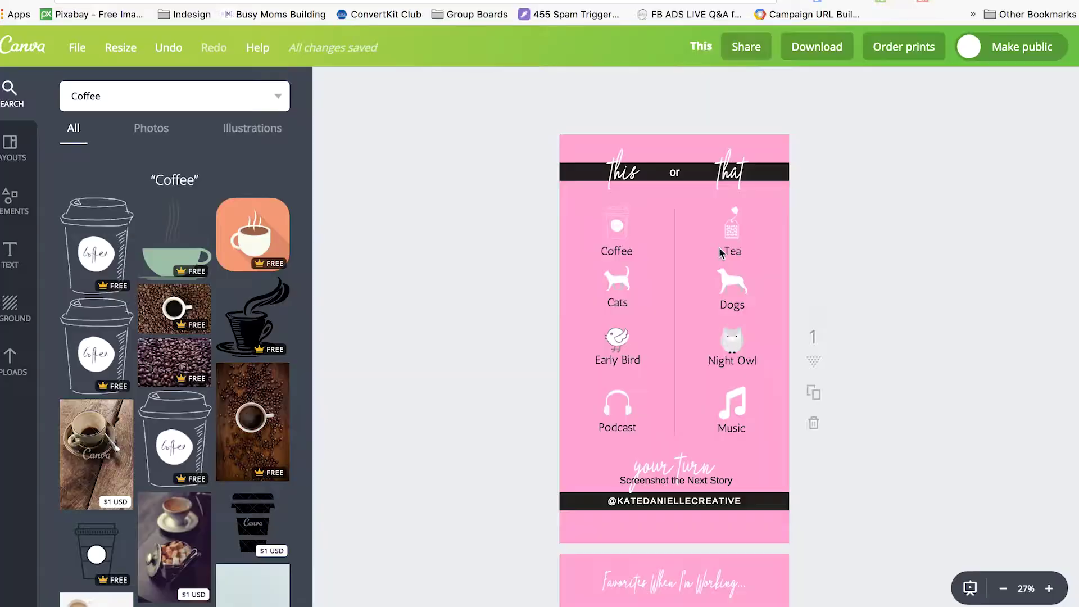
Scroll through the finished pink template pages before heading back to the Canva home page.
scroll(653, 323, down, 2)
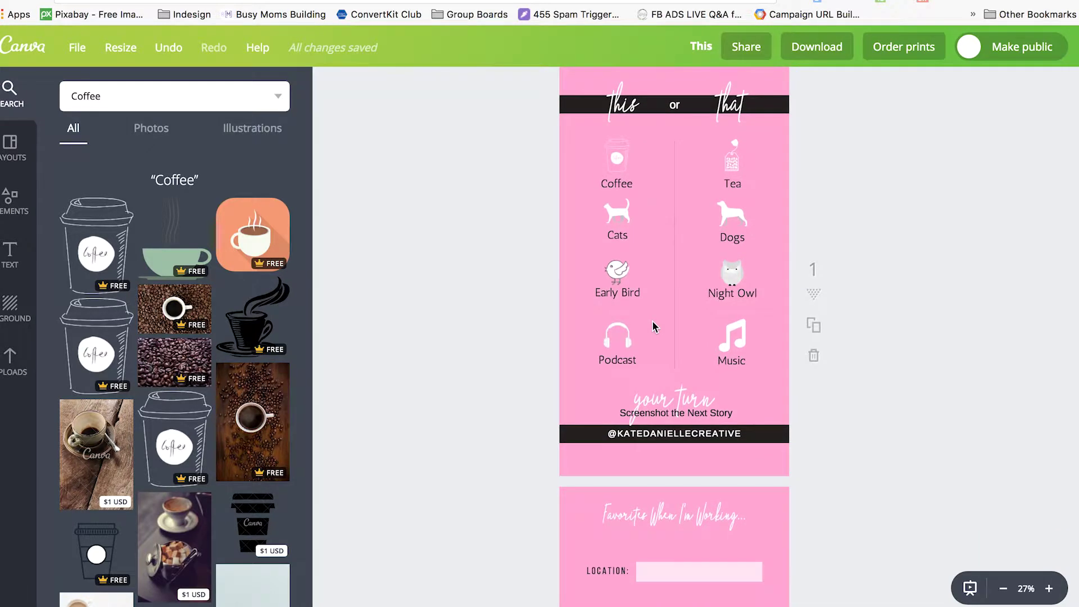
scroll(652, 323, down, 2)
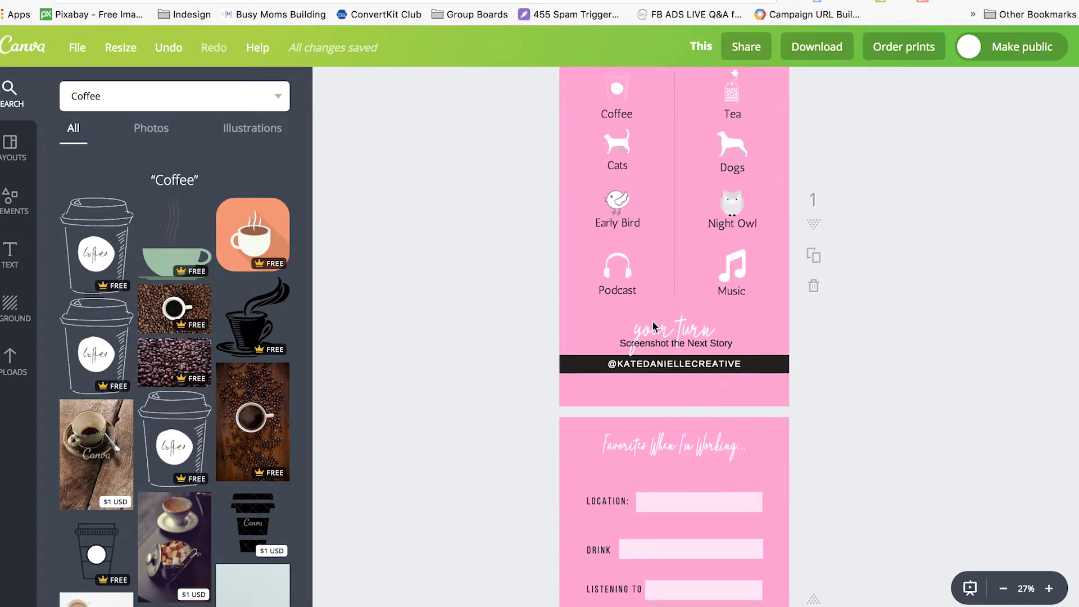
scroll(652, 323, up, 3)
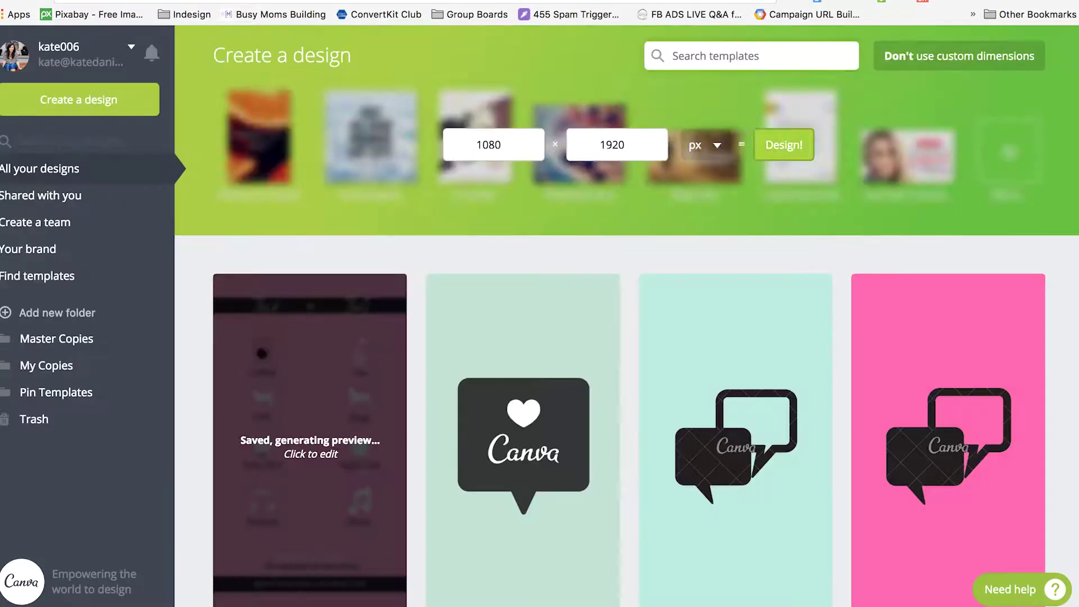
Create a new blank design with custom dimensions of 1080 × 1920 px.
click(987, 61)
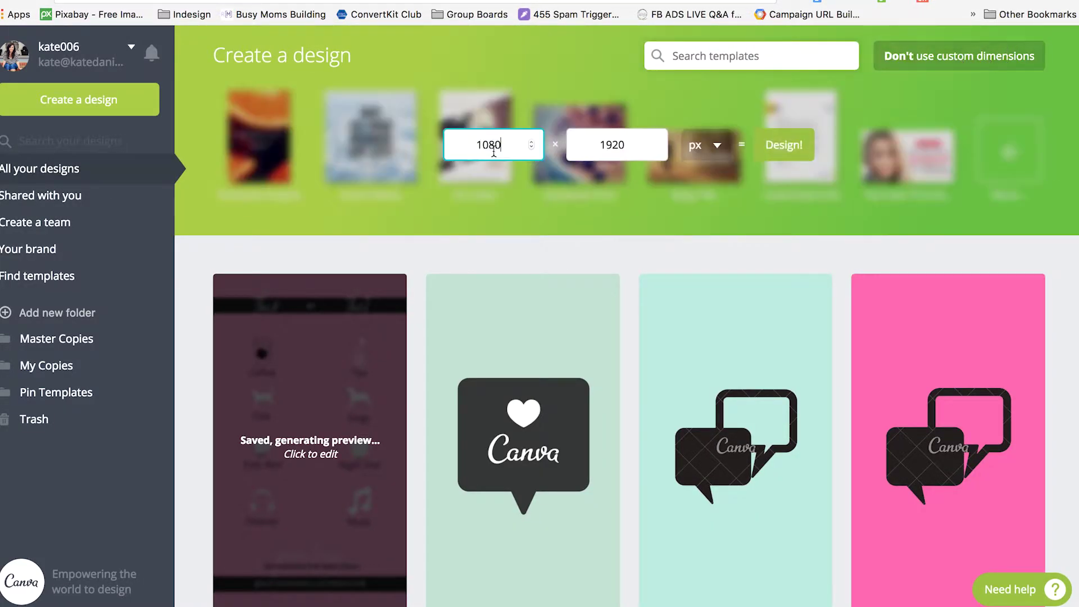
click(791, 148)
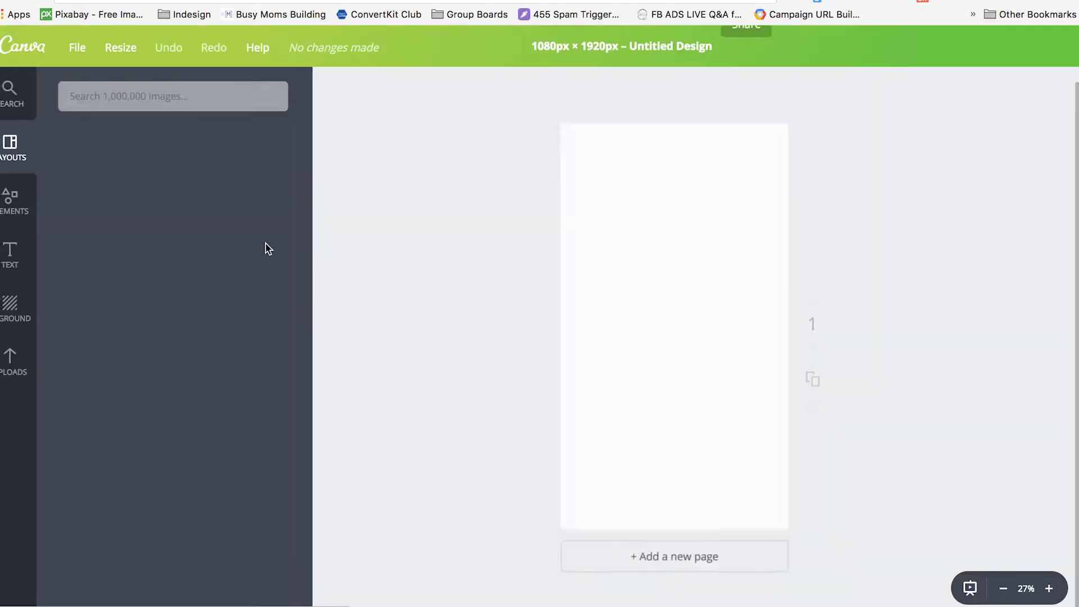
click(19, 312)
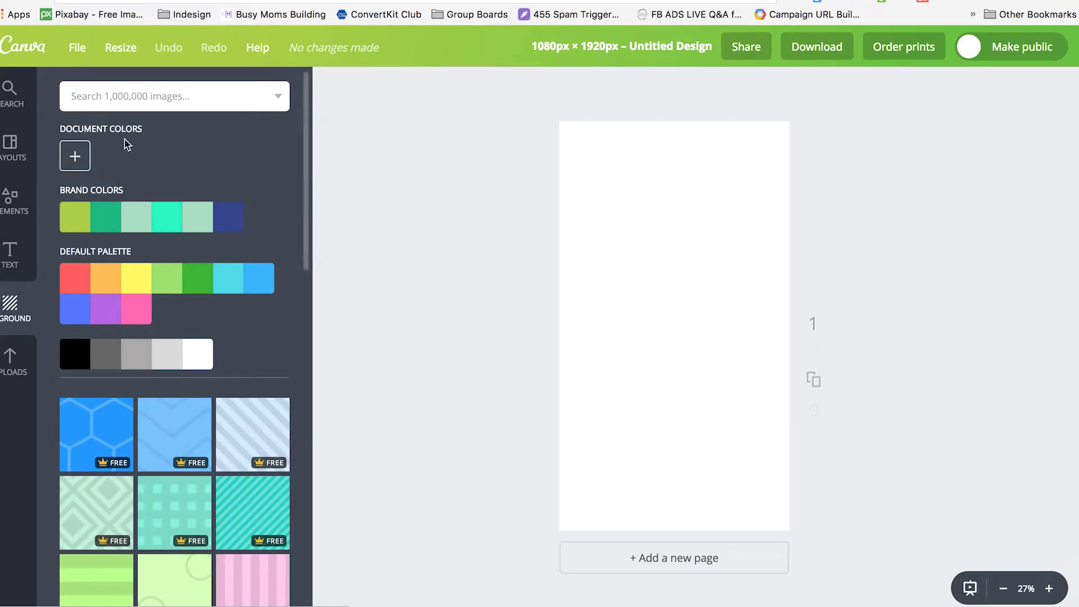
Fill the page background with the mint-green brand colour swatch.
click(75, 157)
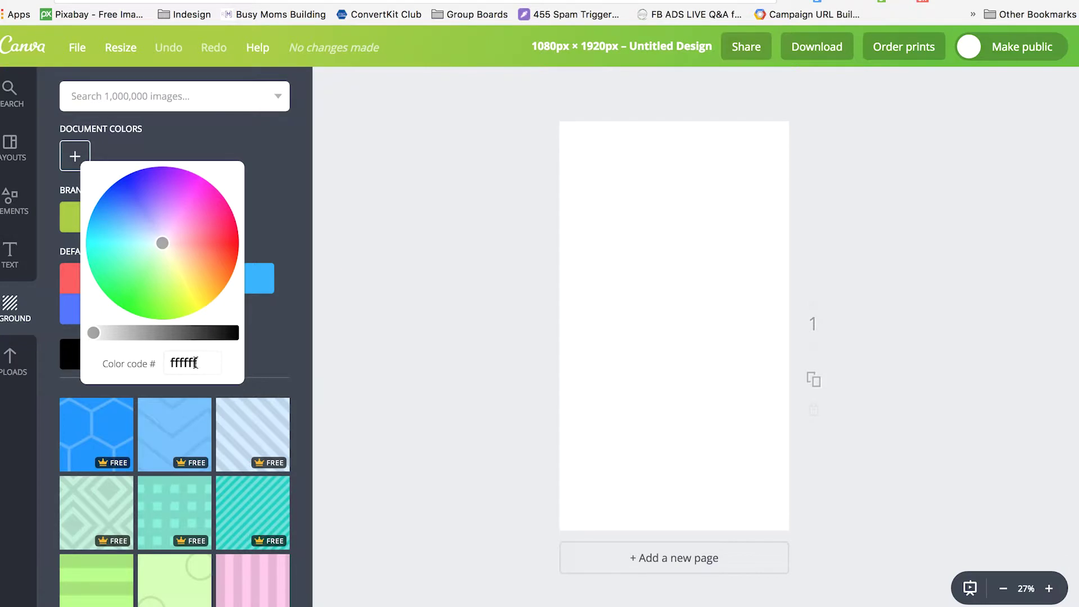
click(289, 227)
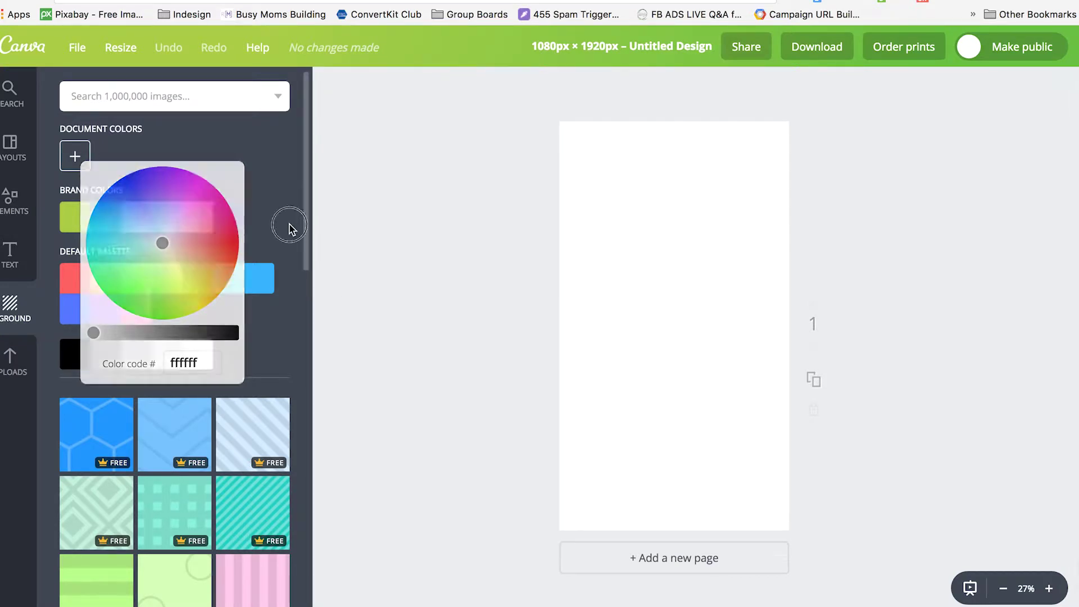
click(198, 222)
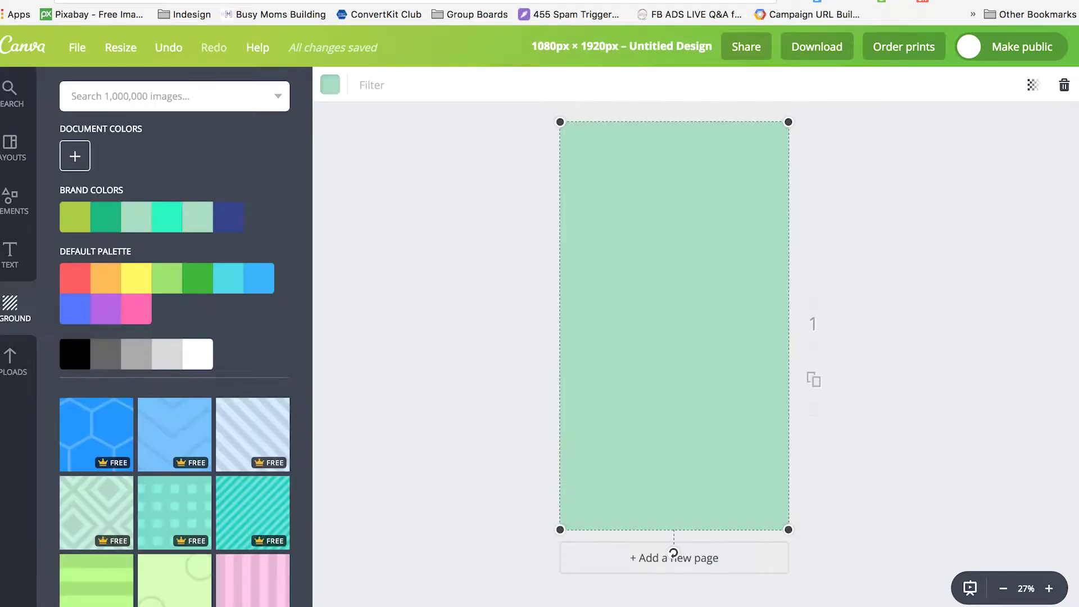
Add a text box reading 'Coffee' near the top of the page.
key(t)
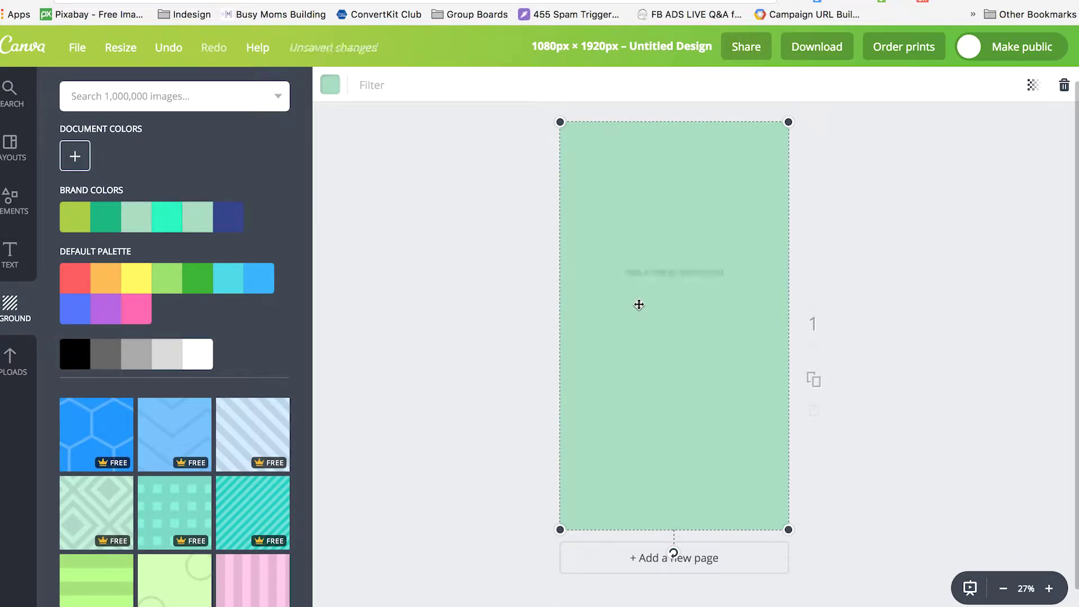
drag(657, 323, 610, 204)
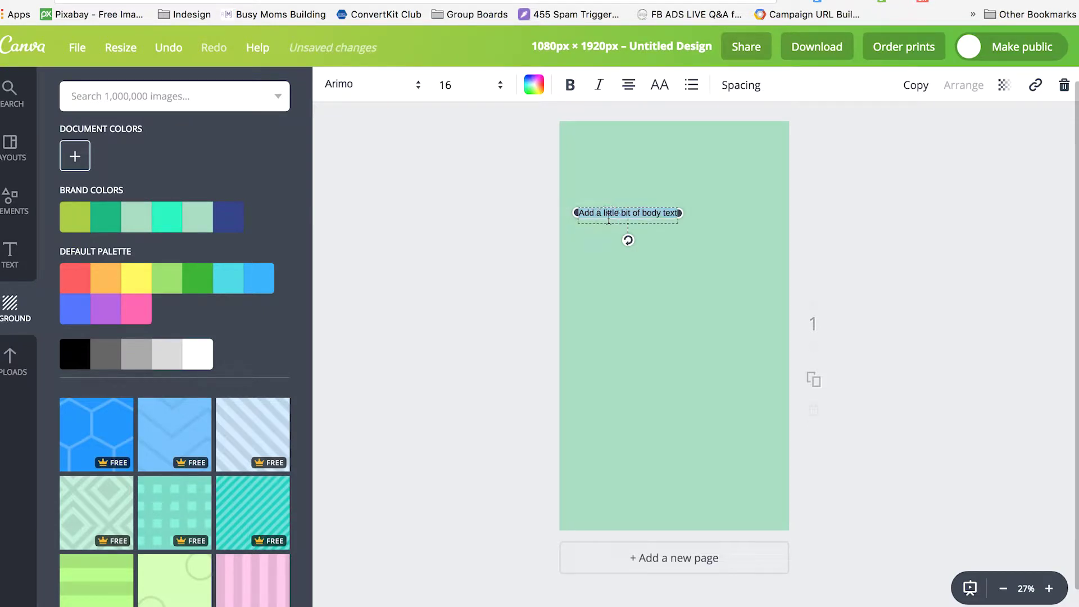
text(Coffee)
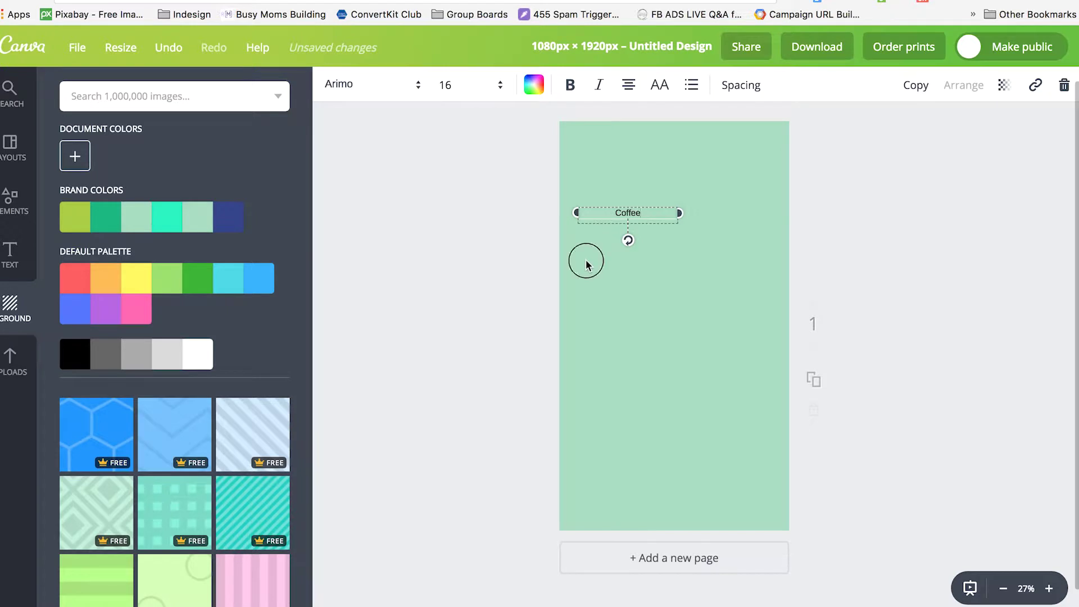
click(586, 265)
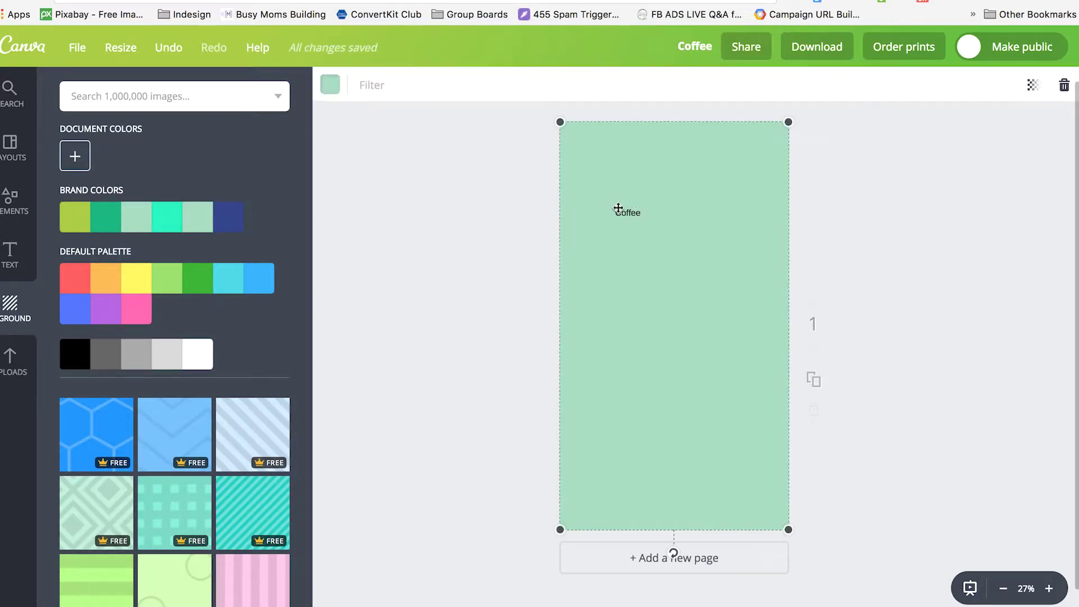
Restyle the Coffee text in Amatic SC at font size 28.
double_click(620, 212)
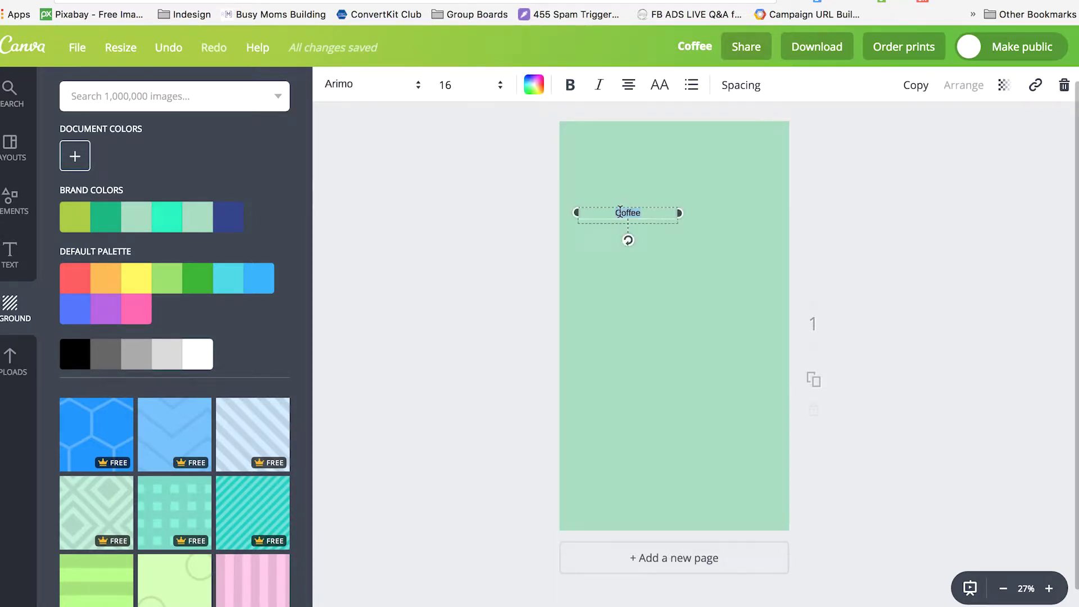
click(413, 88)
scroll(370, 249, down, 5)
scroll(370, 249, down, 8)
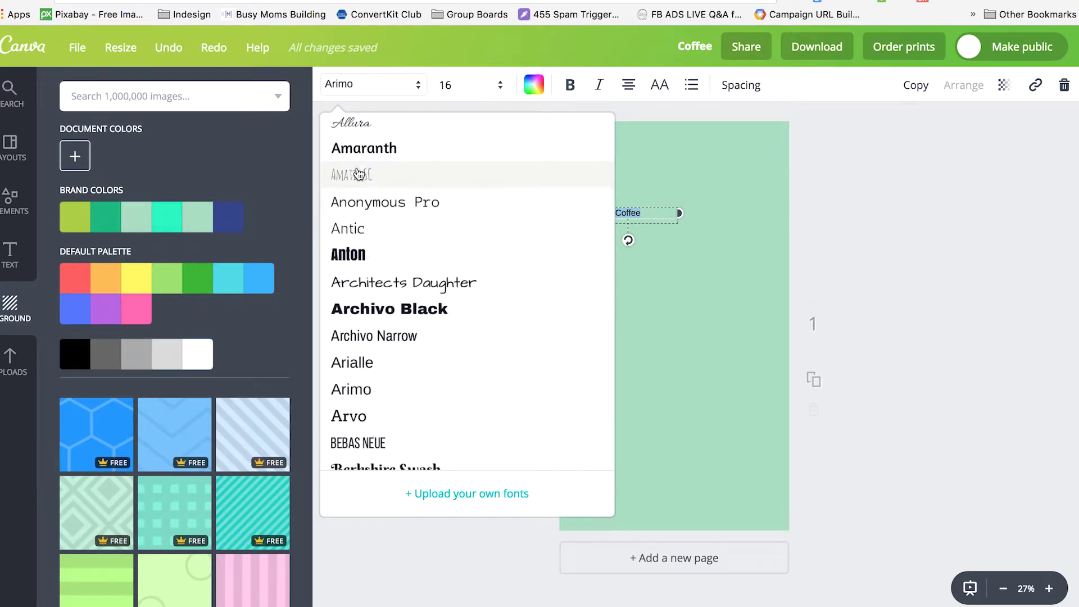
click(360, 177)
click(500, 85)
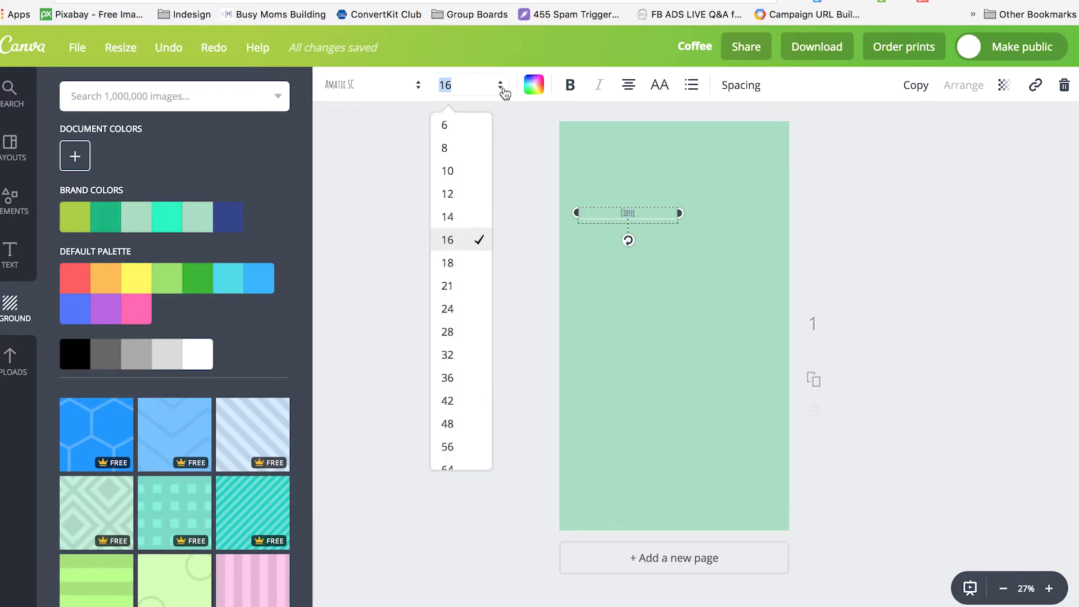
click(456, 315)
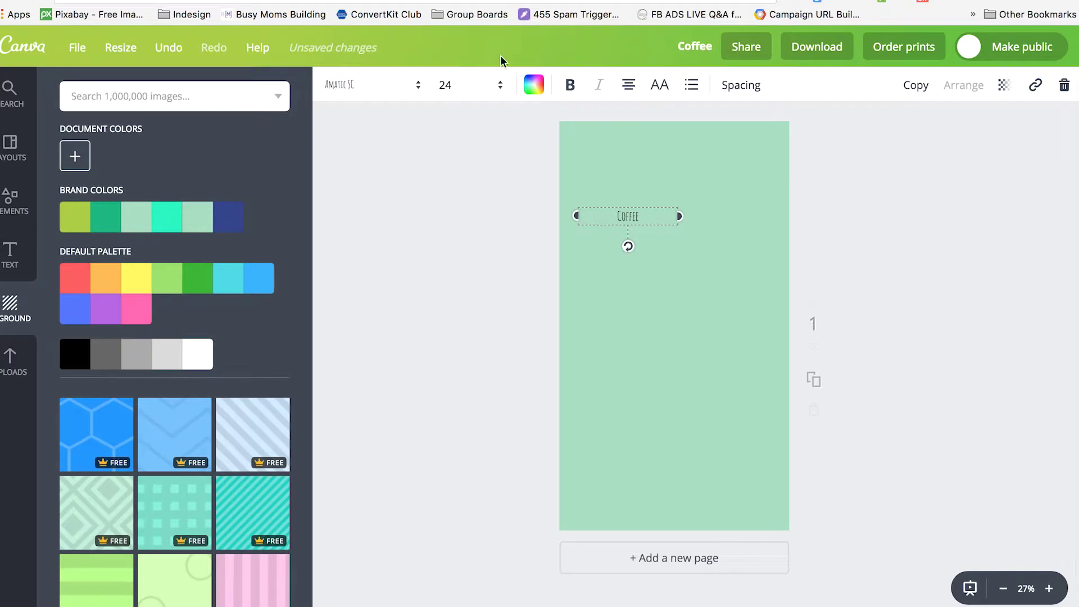
click(502, 87)
click(454, 332)
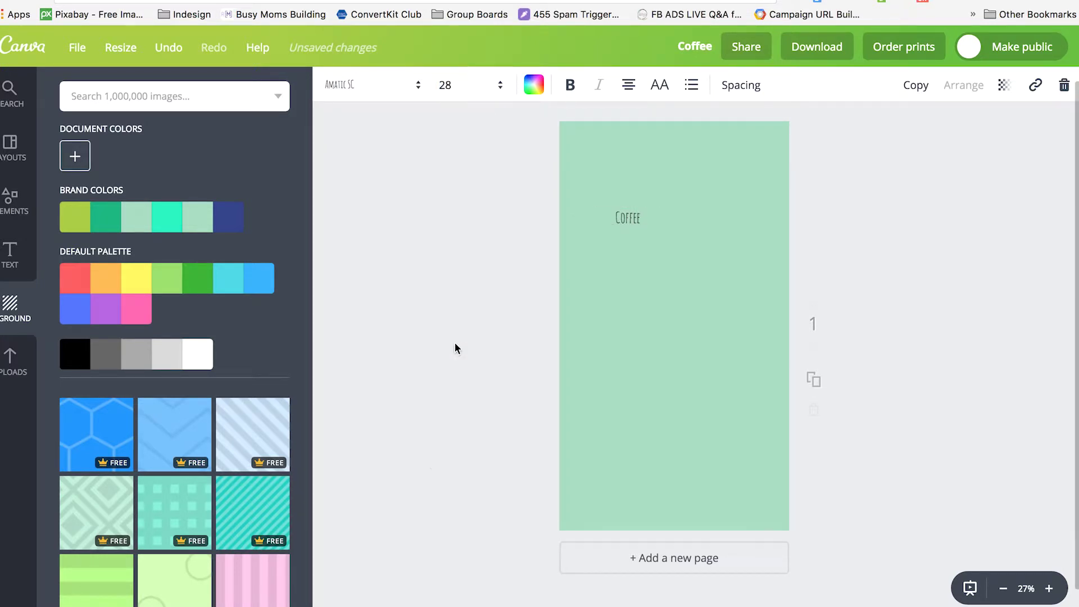
Move Coffee up-left and place a duplicate level with it to the right.
drag(653, 217, 624, 192)
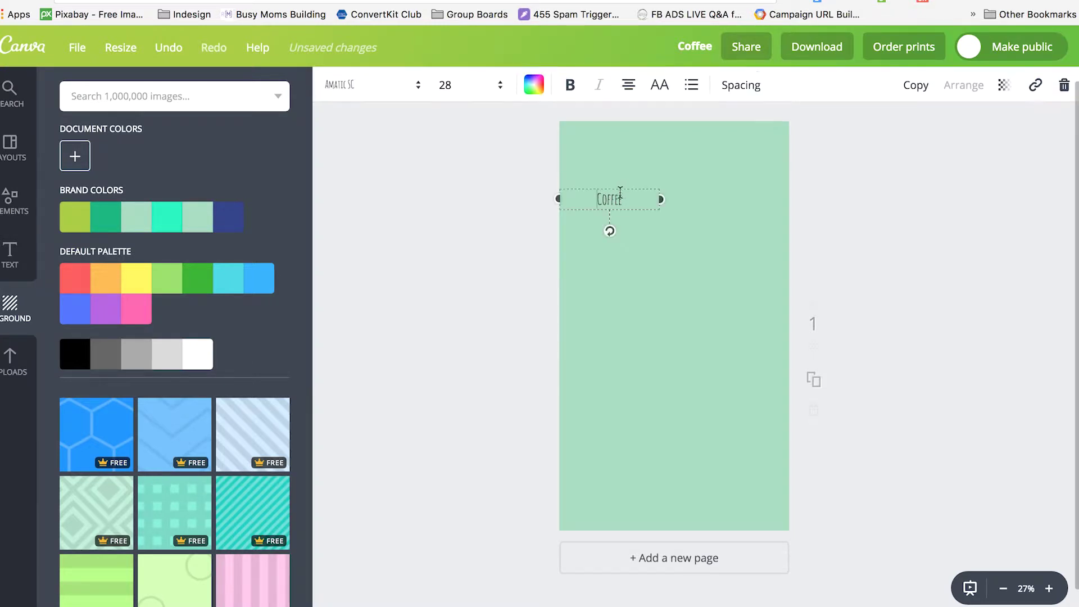
click(917, 89)
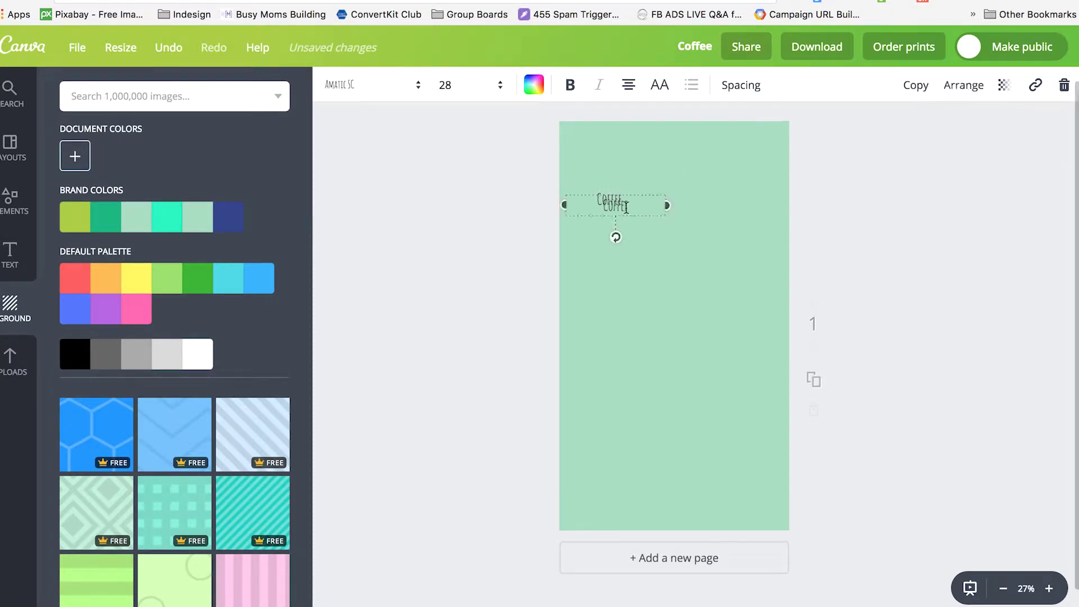
drag(620, 217, 742, 212)
Change the copied label to 'Tea' and line it up with Coffee.
double_click(740, 199)
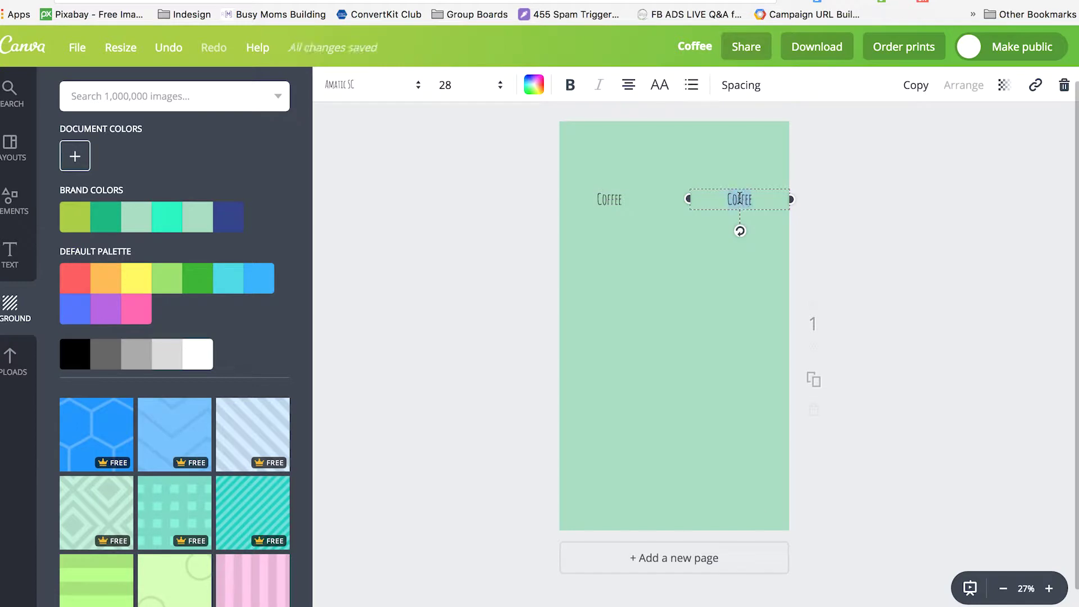
text(Tea)
click(668, 337)
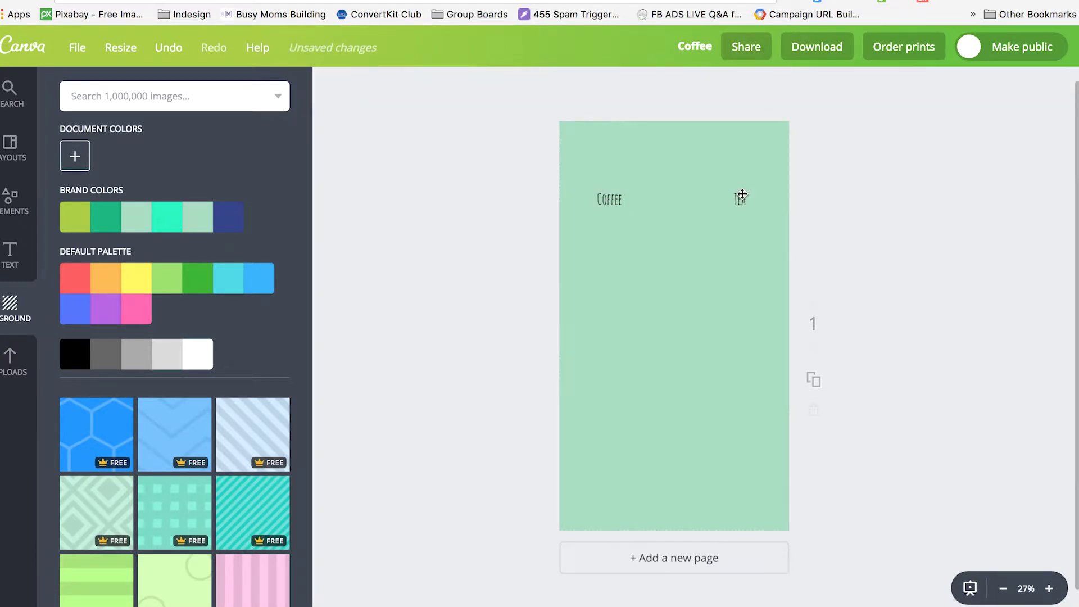
drag(732, 190, 731, 194)
click(689, 267)
Duplicate the Coffee/Tea pair below and rename the copies 'Dog' and 'Cat'.
click(500, 205)
drag(501, 197, 819, 202)
click(916, 87)
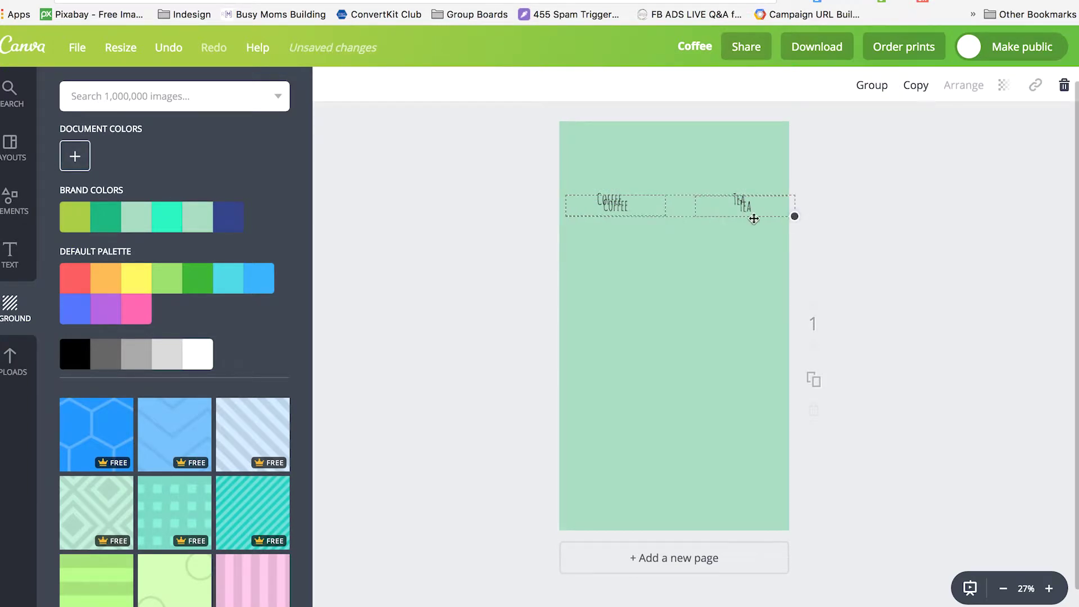
drag(754, 218, 749, 246)
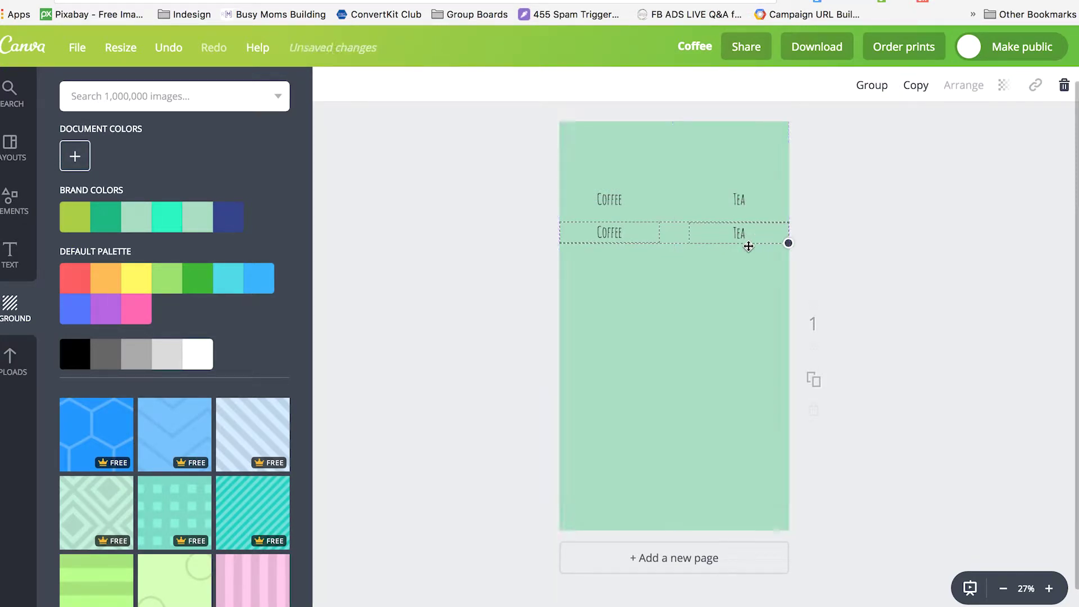
double_click(599, 232)
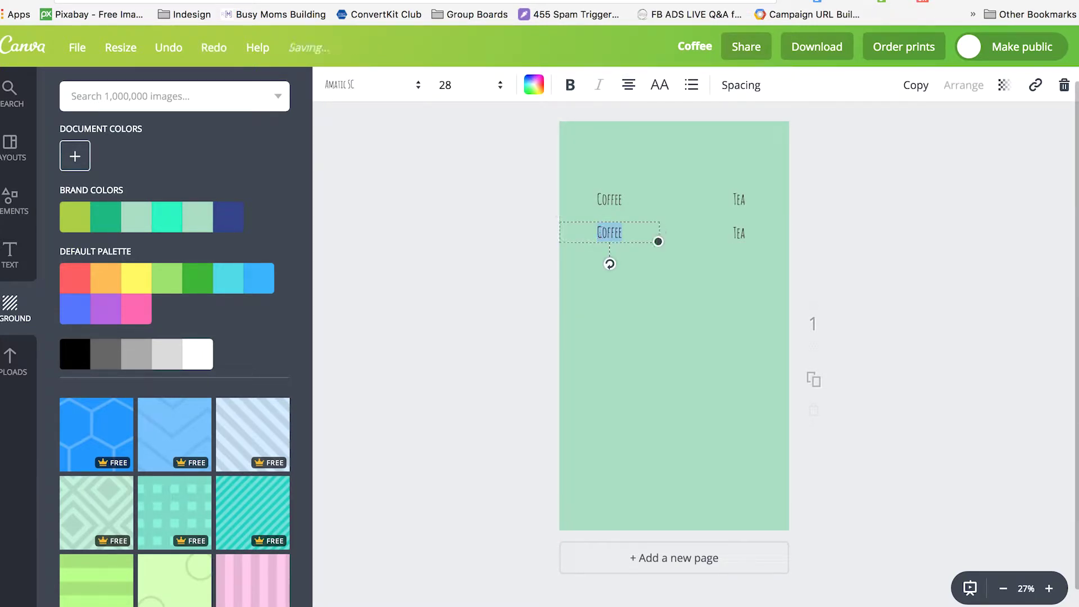
text(Dog)
double_click(740, 232)
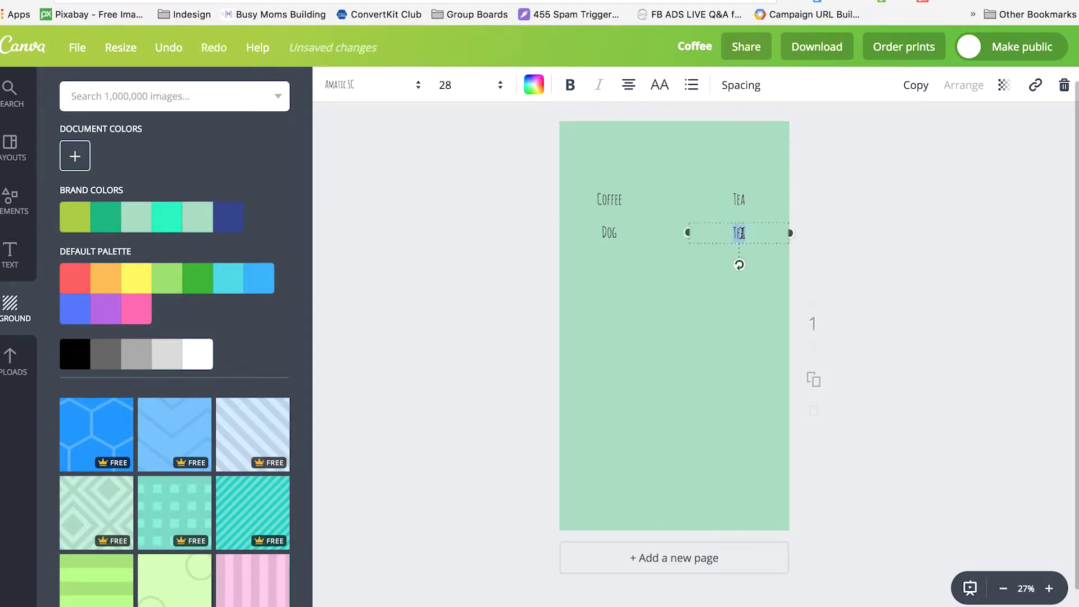
click(622, 293)
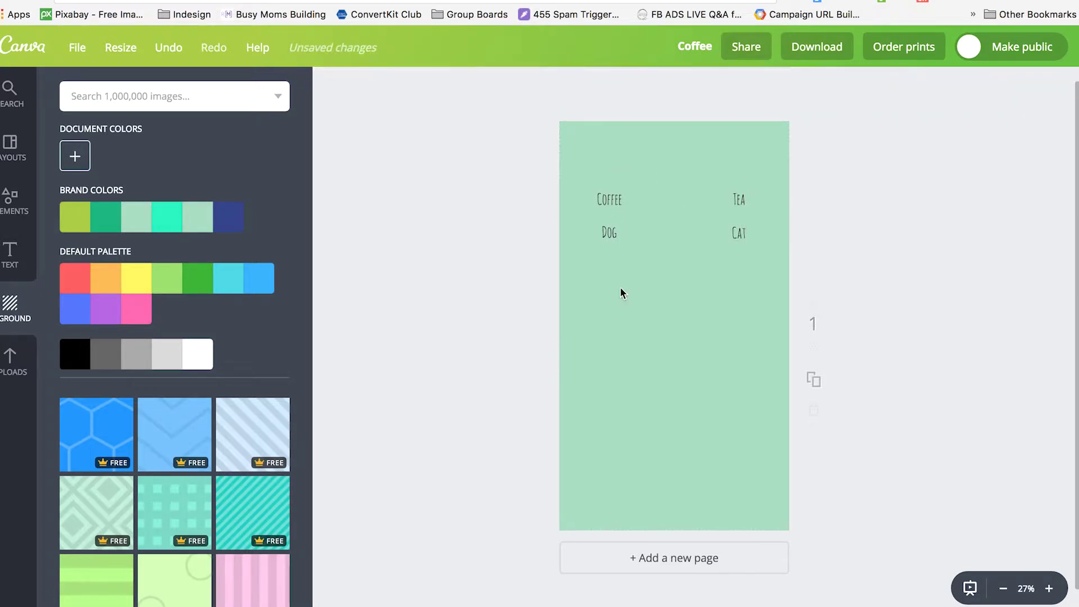
click(225, 102)
text(Coffee)
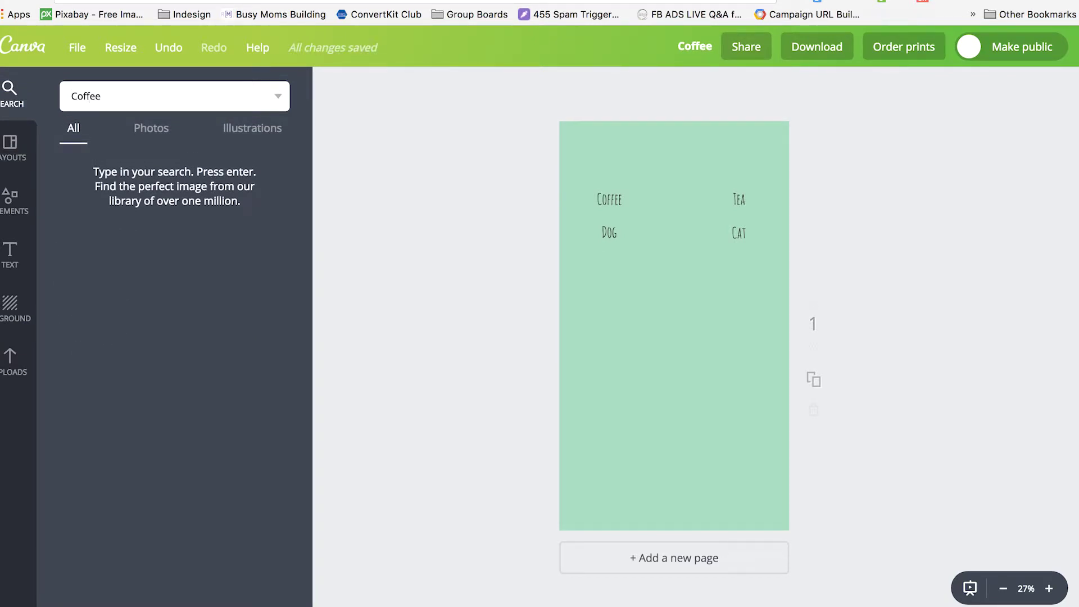
key(Return)
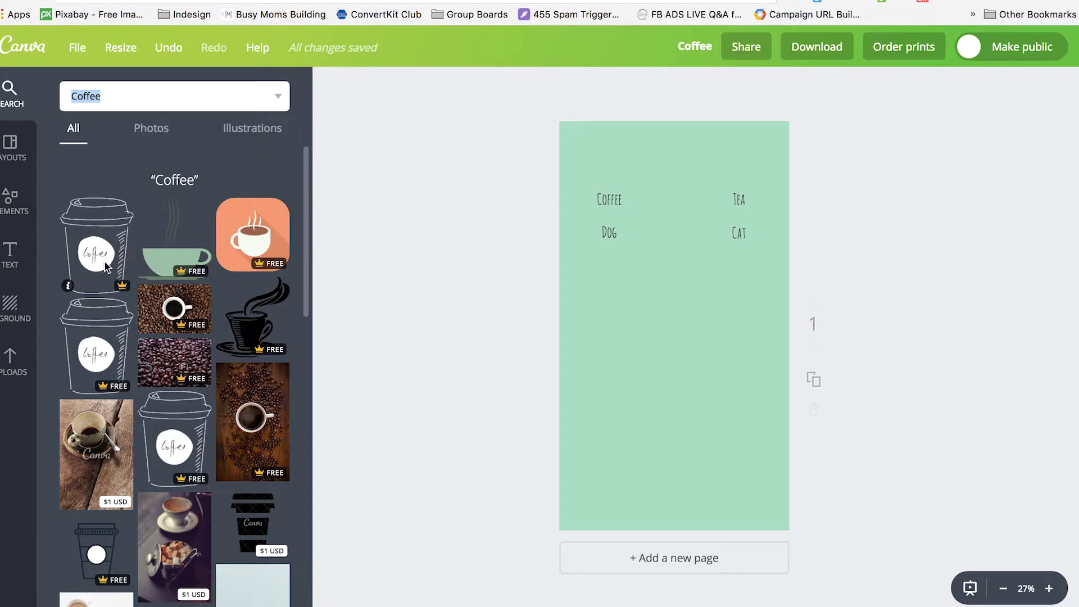
scroll(185, 388, down, 2)
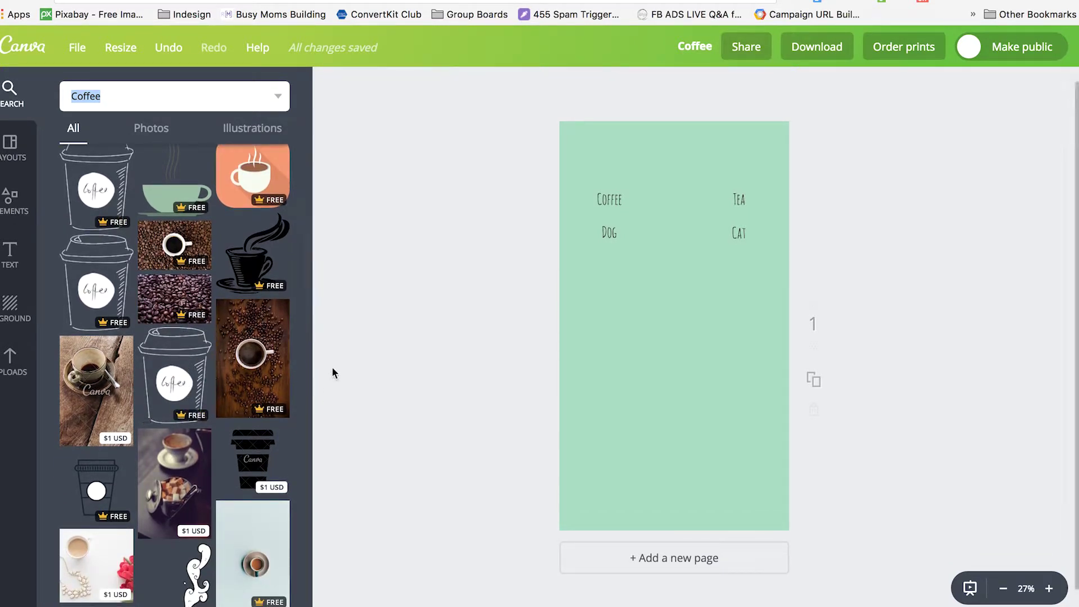
scroll(382, 313, up, 1)
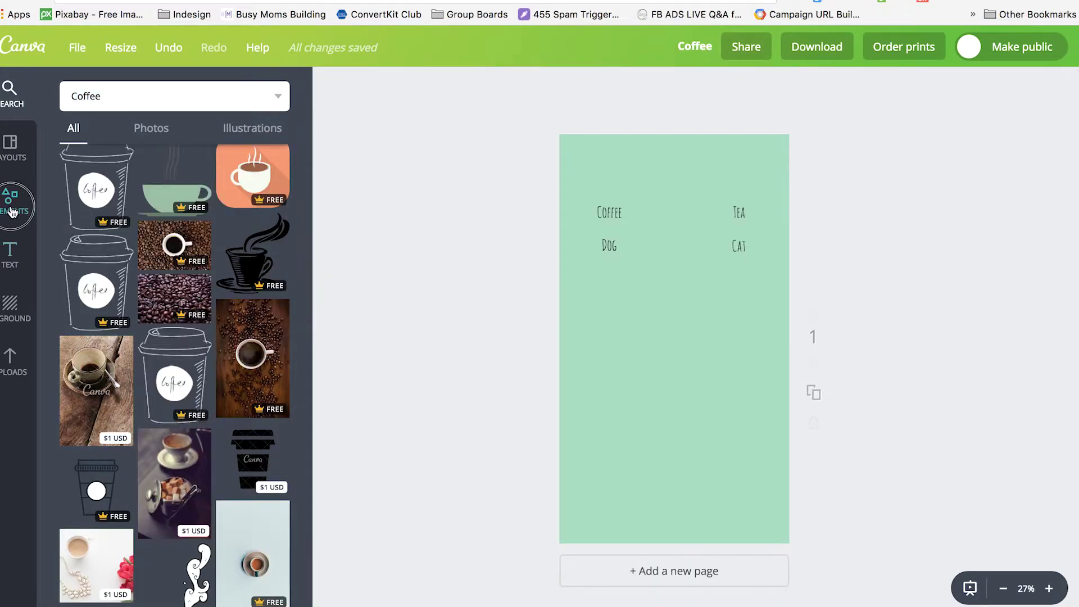
Add a line element, turn it vertical, and stretch it from the Coffee/Tea row downward.
click(12, 212)
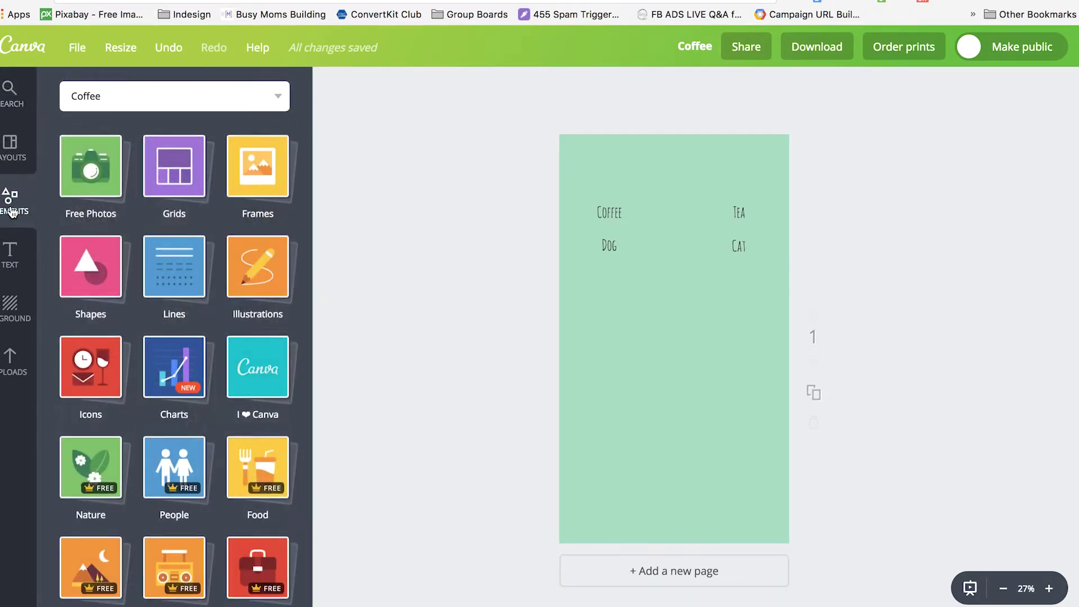
click(175, 267)
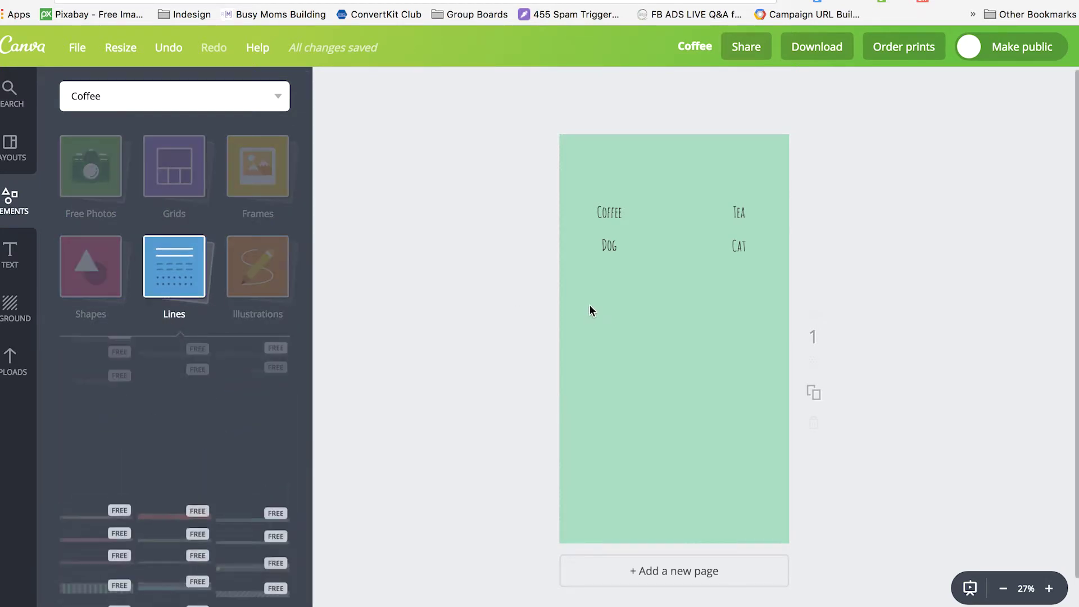
click(76, 365)
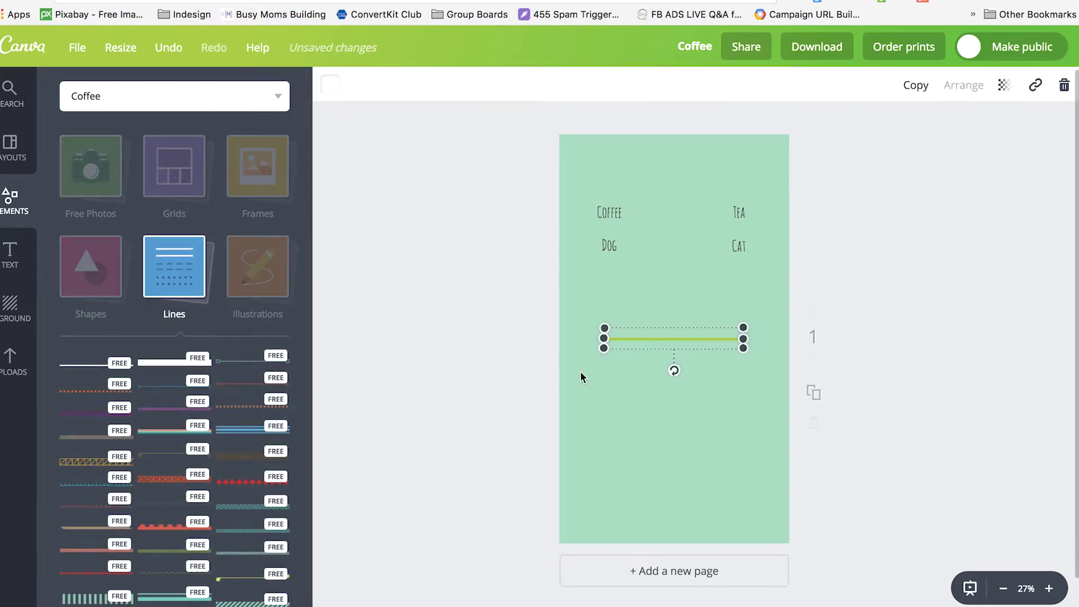
drag(674, 371, 738, 345)
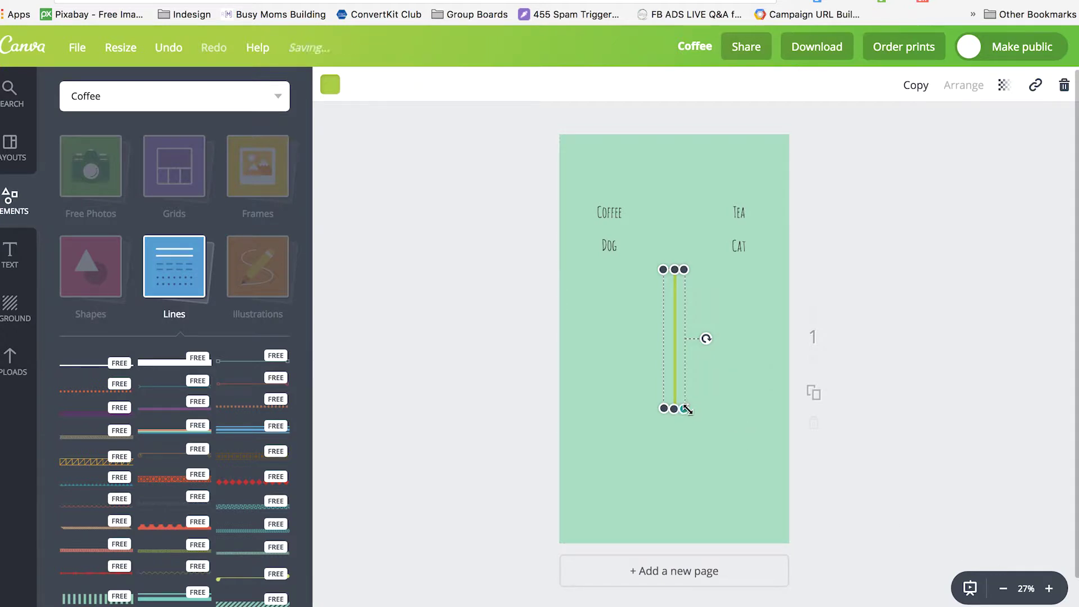
drag(688, 409, 662, 298)
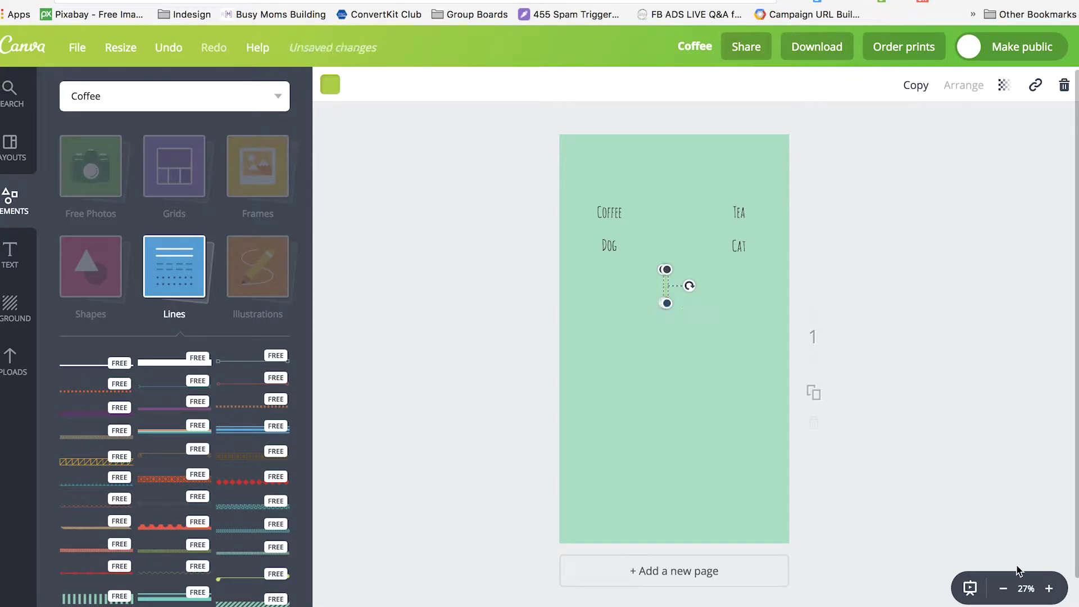
click(1049, 588)
click(1048, 588)
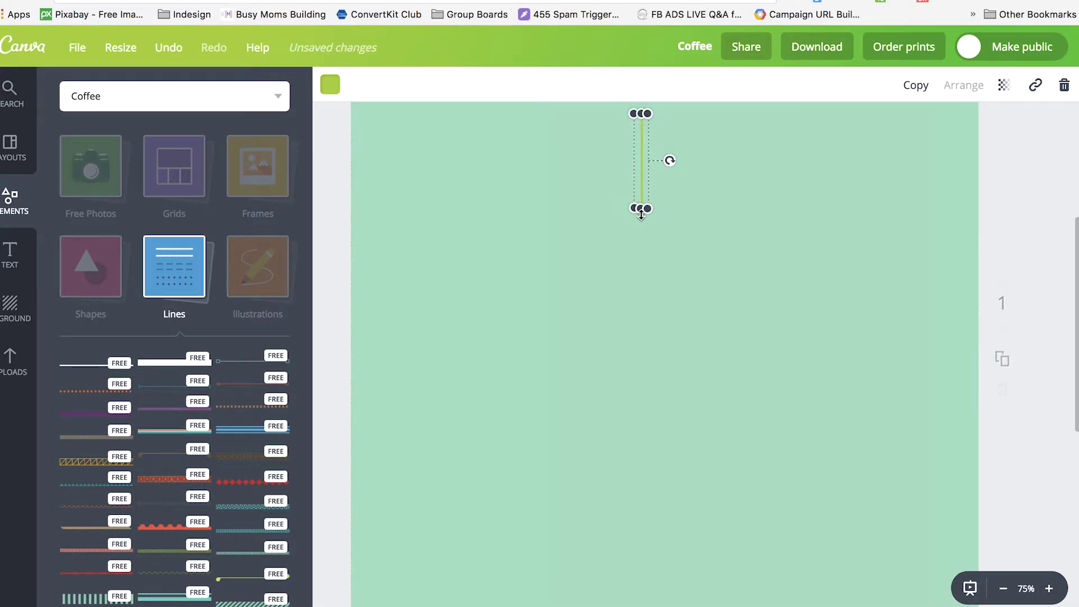
drag(639, 211, 636, 606)
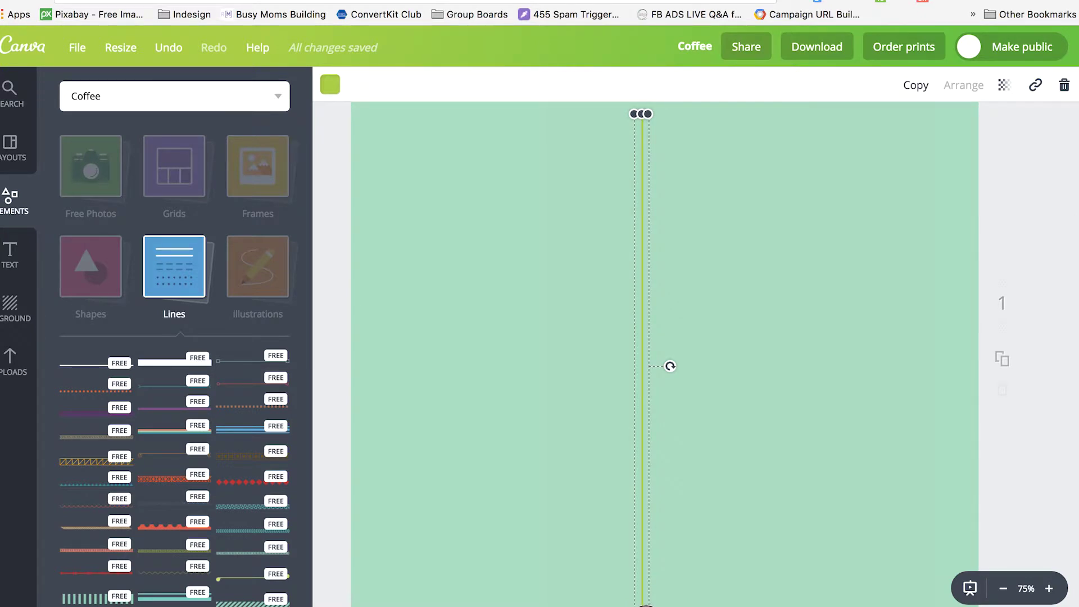
scroll(643, 268, up, 3)
drag(641, 297, 642, 127)
Colour the divider line black and centre it between the two columns.
click(330, 84)
scroll(458, 276, down, 3)
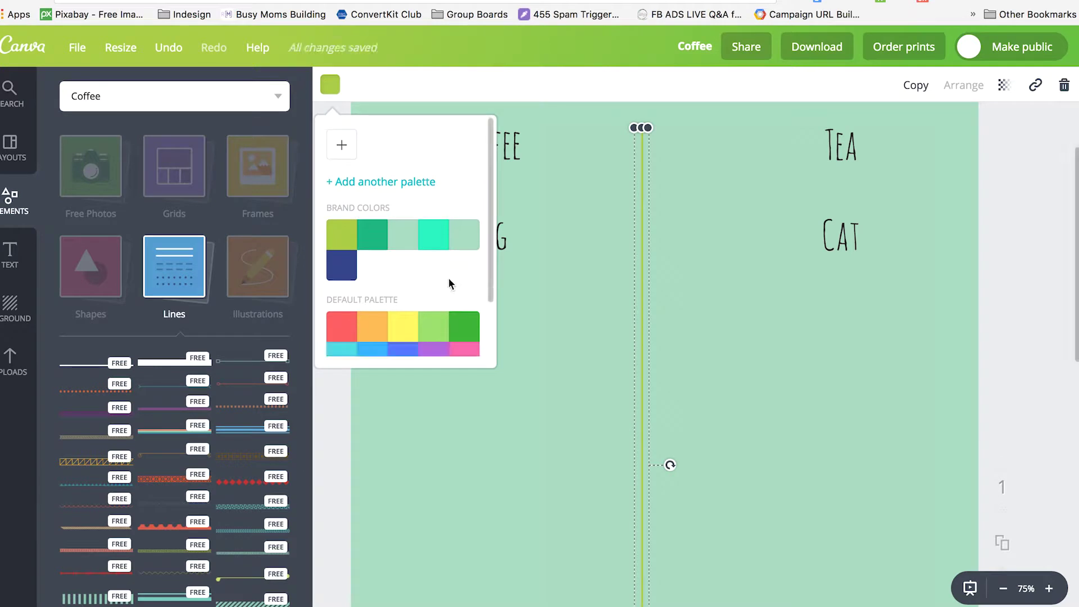
click(339, 340)
click(506, 380)
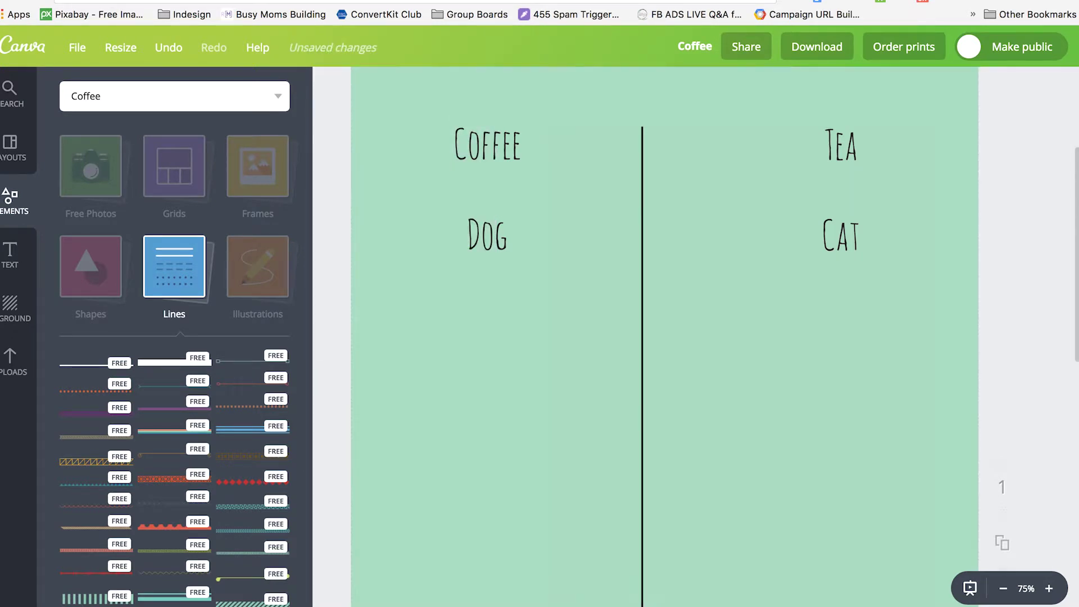
click(1003, 589)
click(1003, 589)
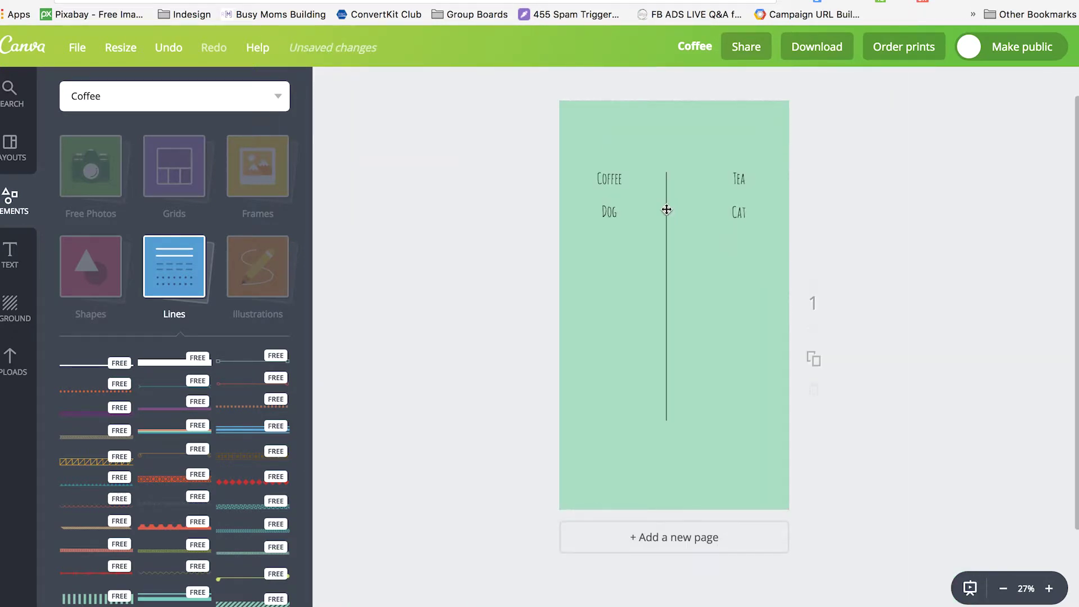
drag(666, 209, 675, 209)
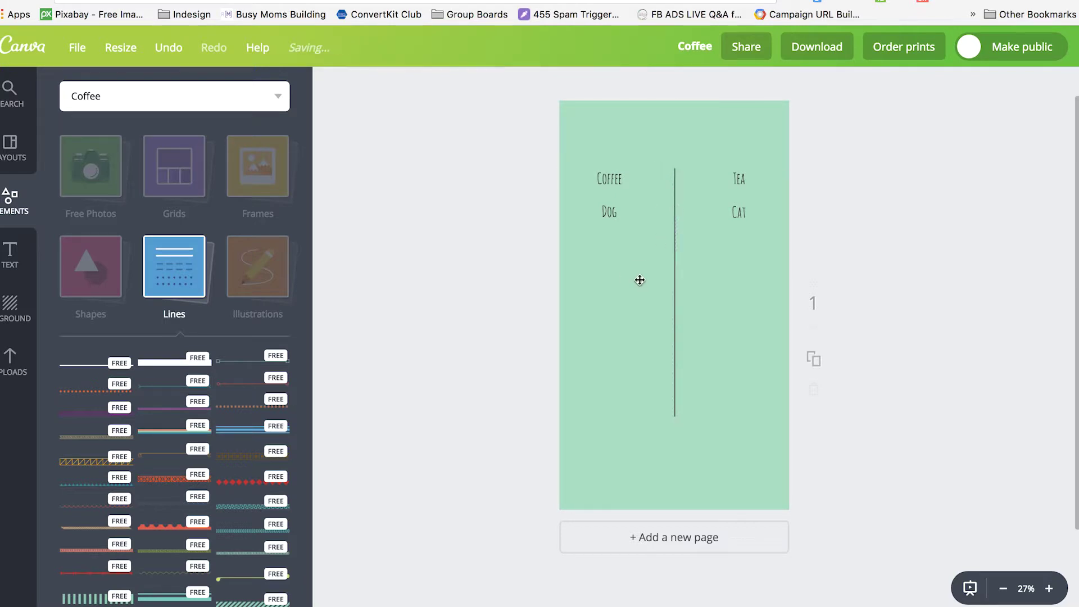
click(639, 280)
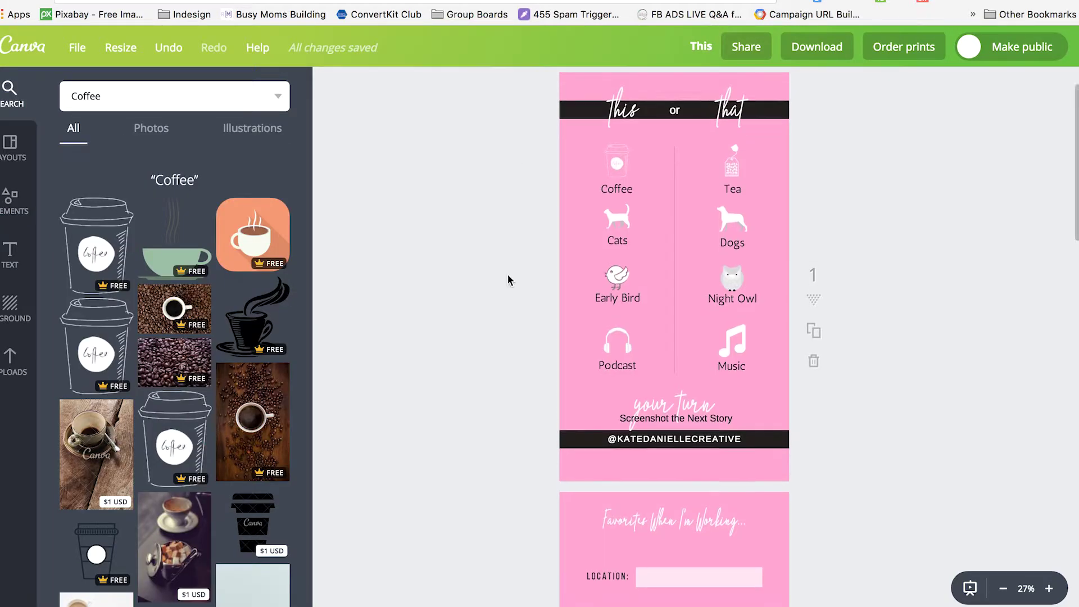
Scroll down the canvas to the 'Favorites When I'm Working' page.
scroll(508, 276, down, 4)
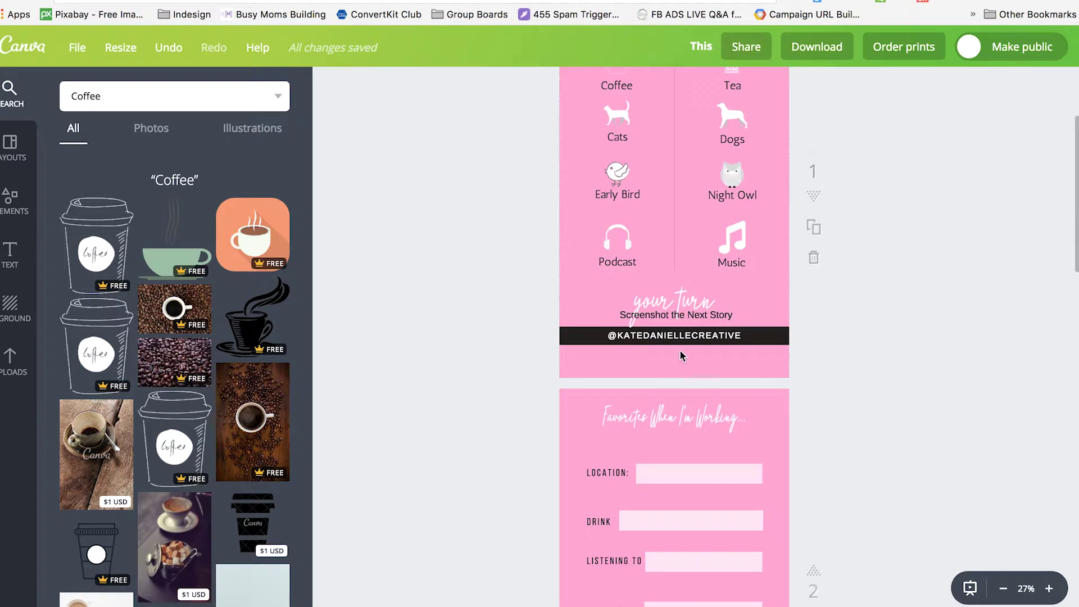
scroll(781, 162, up, 2)
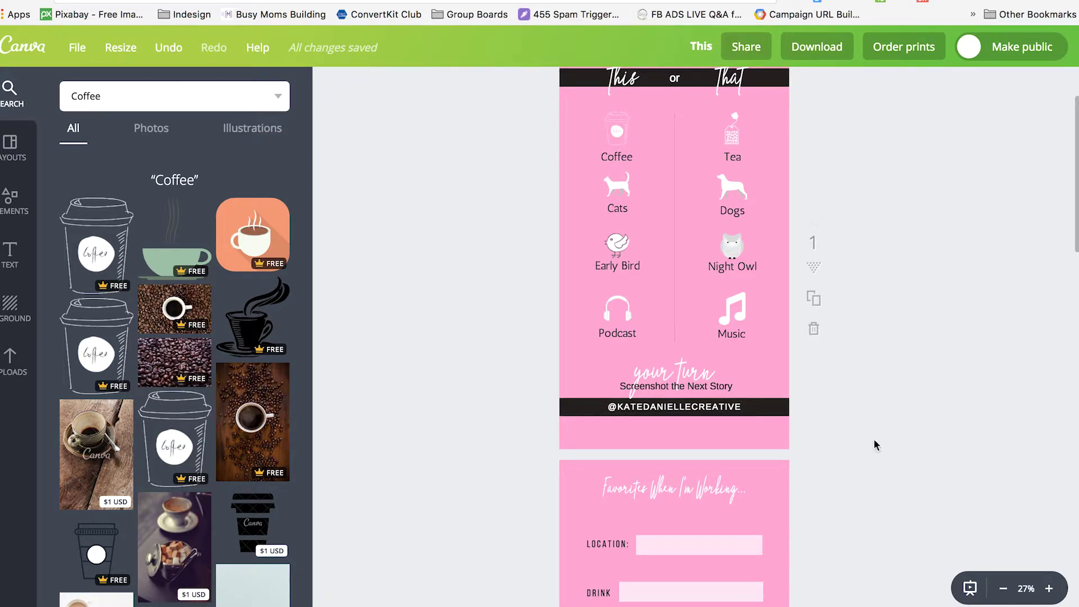
scroll(874, 444, down, 1)
scroll(810, 237, up, 2)
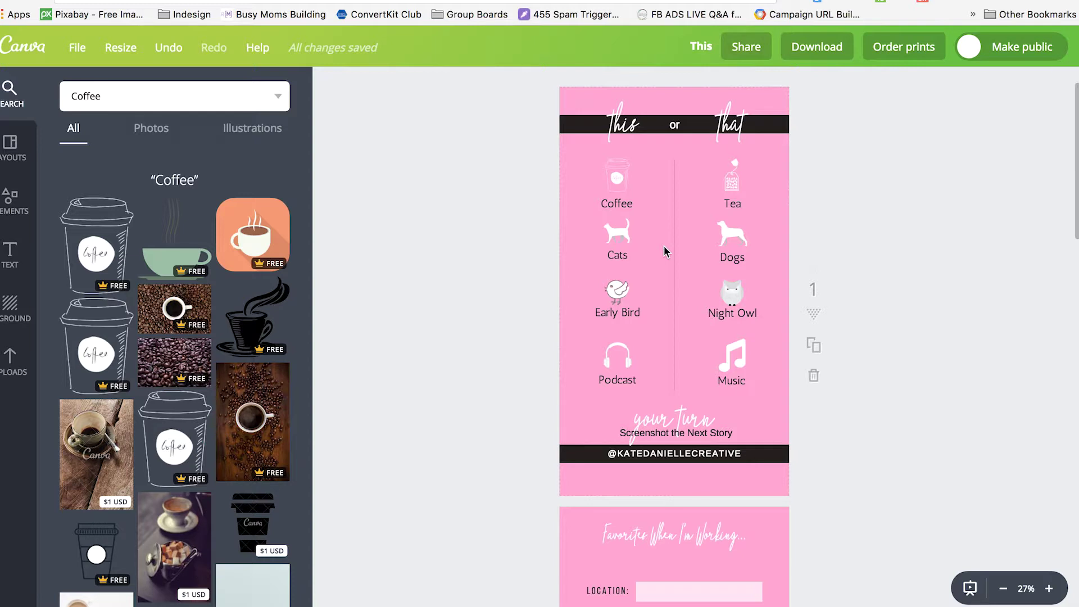
scroll(697, 284, down, 10)
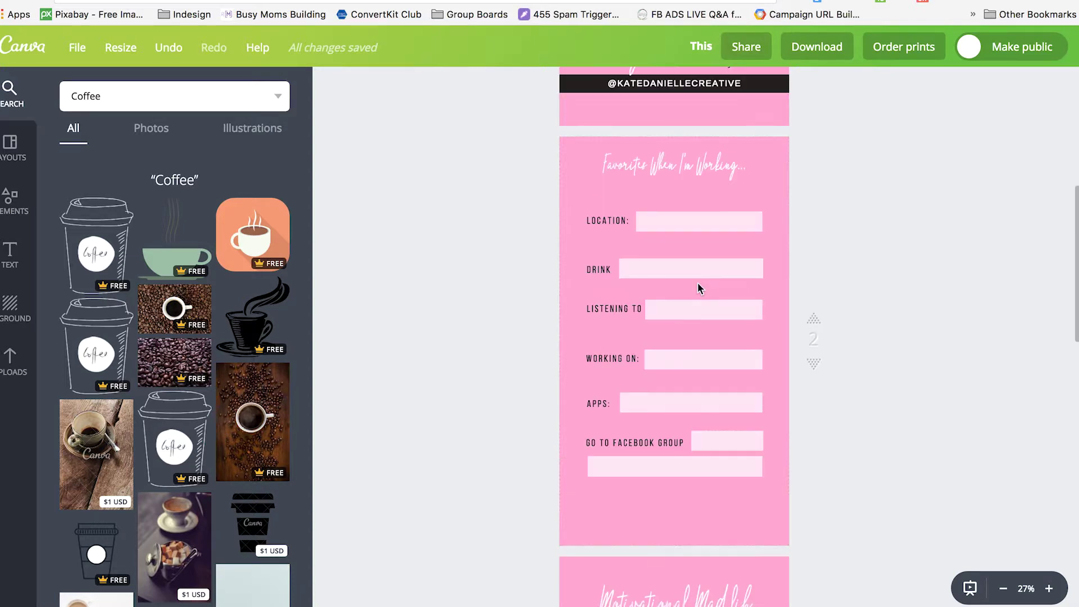
click(599, 222)
double_click(599, 221)
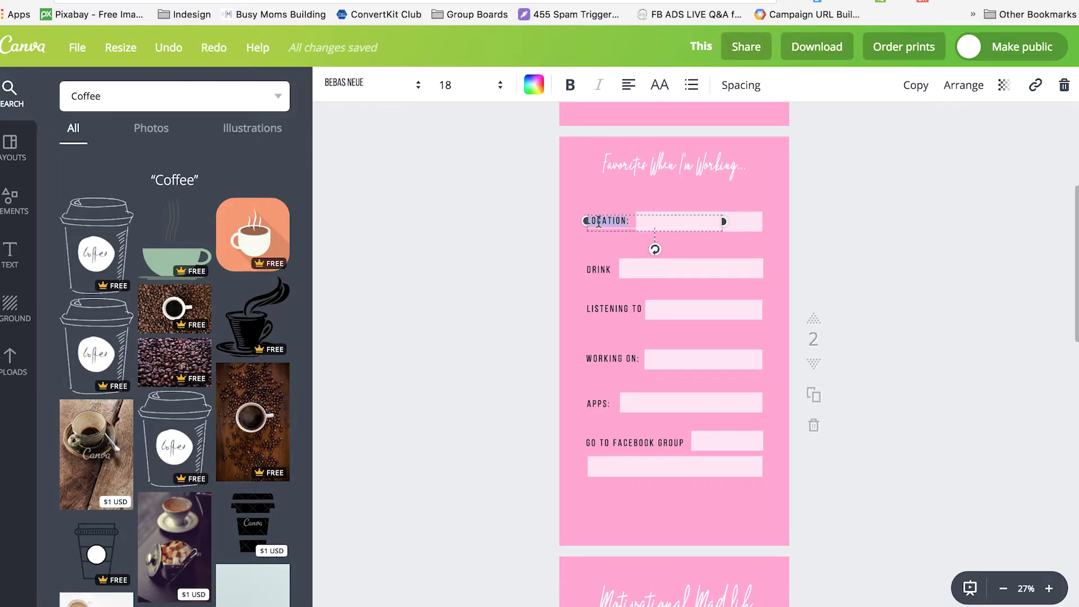
click(731, 85)
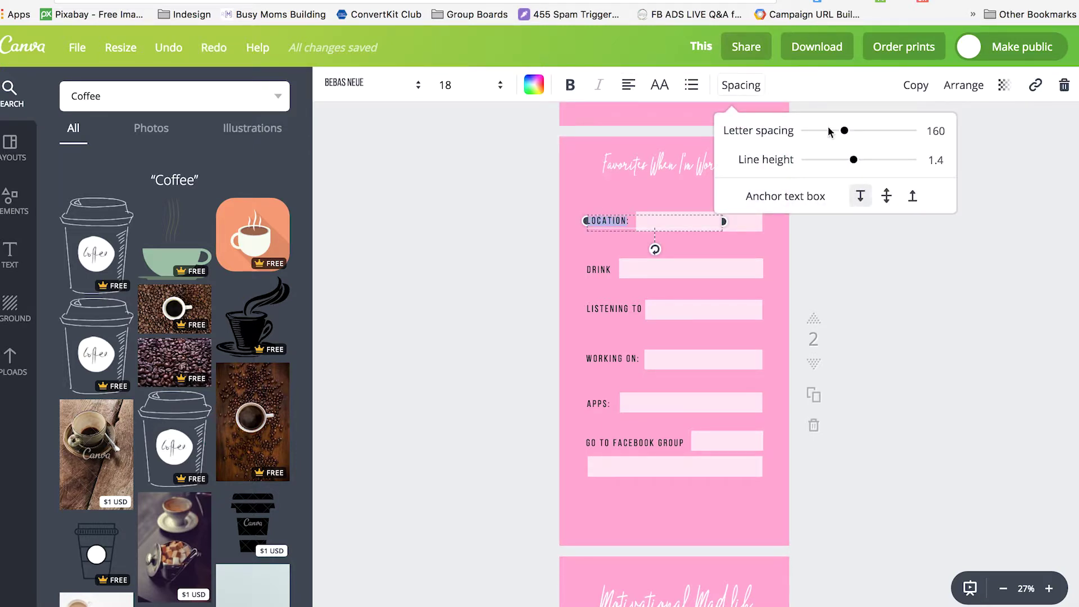
click(453, 298)
click(491, 254)
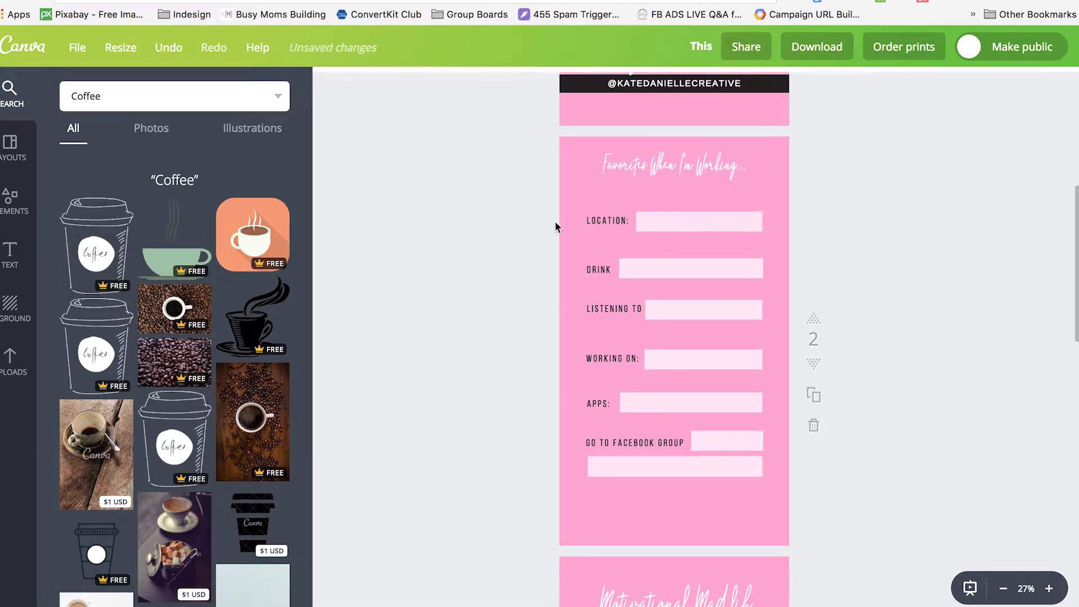
click(602, 220)
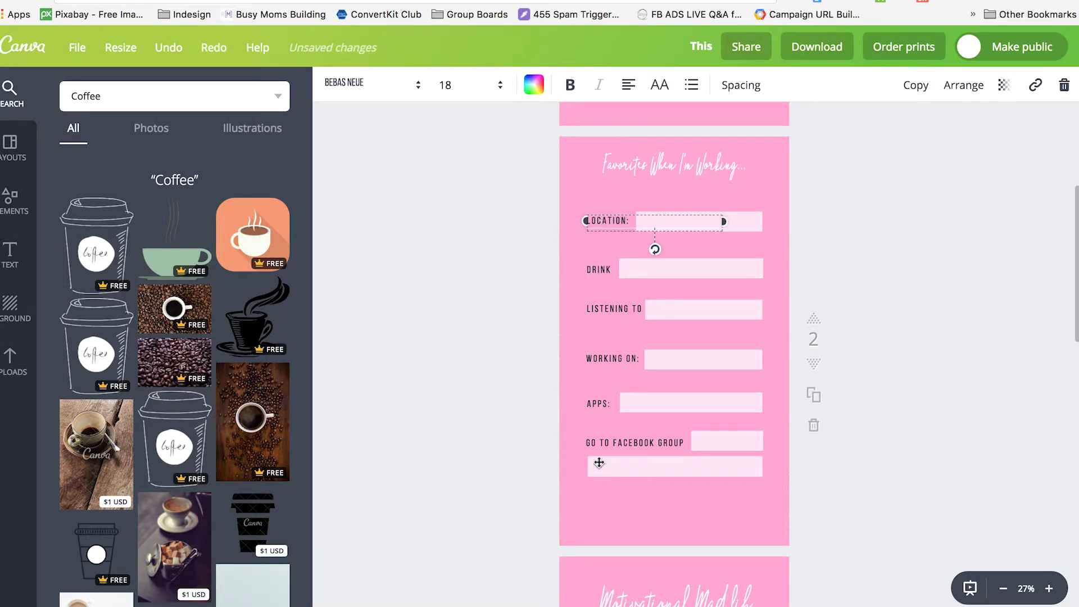
click(517, 356)
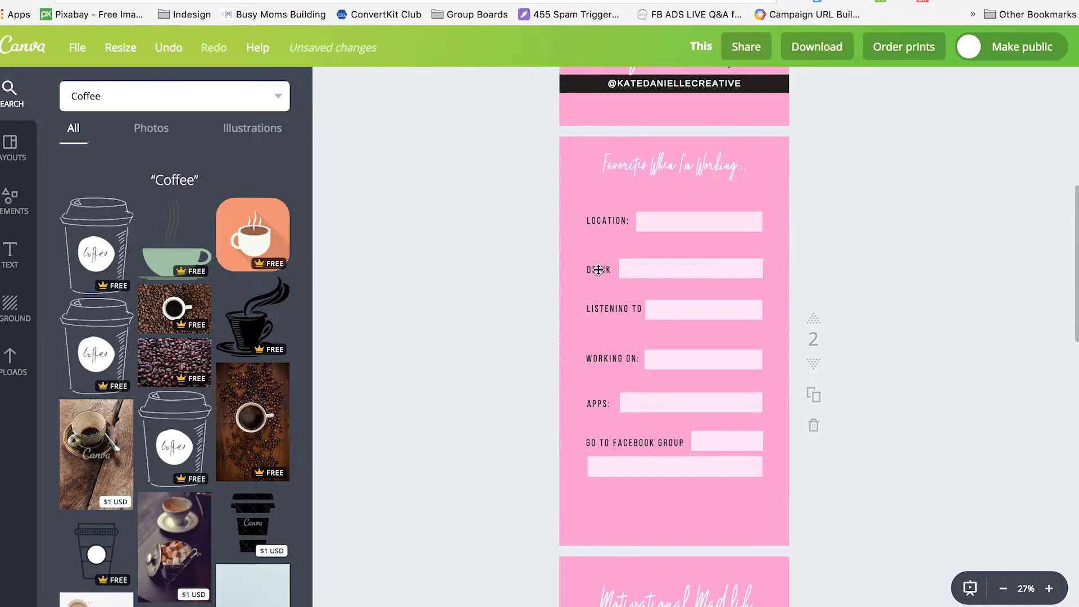
drag(598, 270, 596, 270)
click(660, 218)
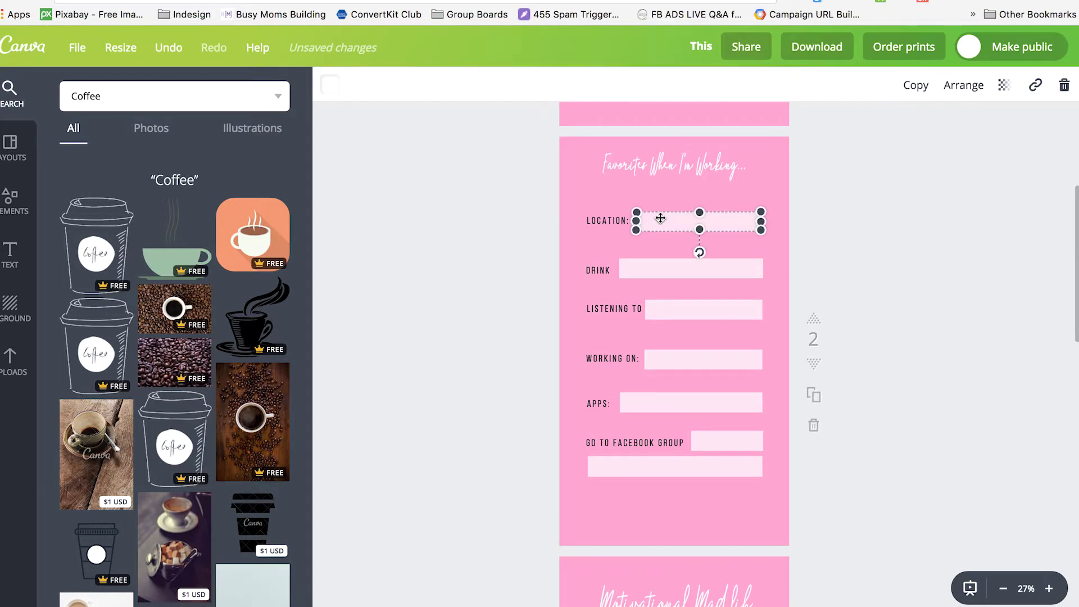
click(11, 207)
Add a square shape, flatten it into a bar below LOCATION, then delete it.
click(90, 272)
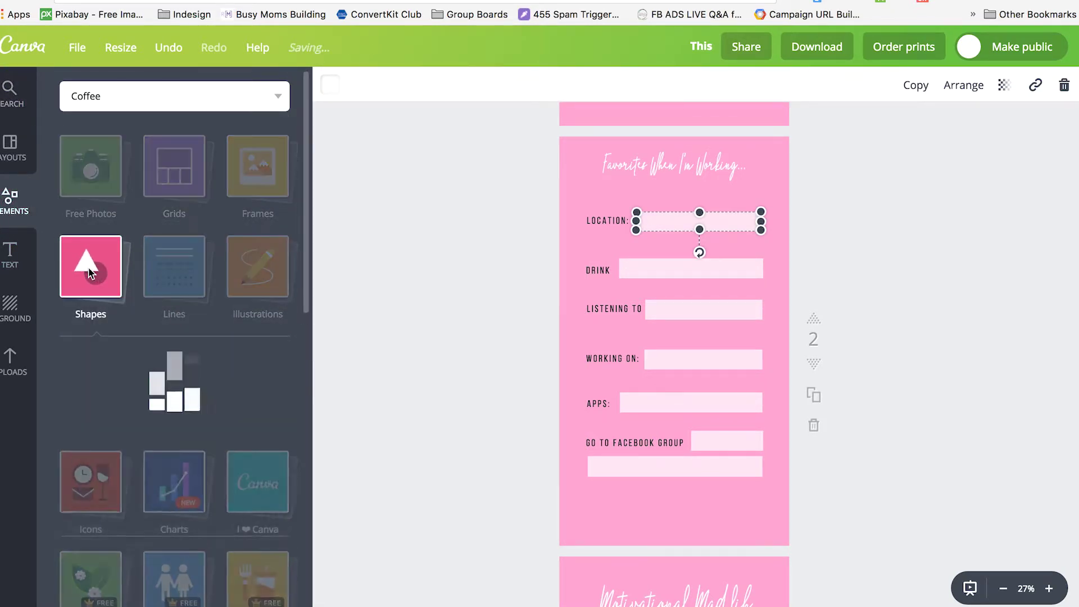
click(98, 393)
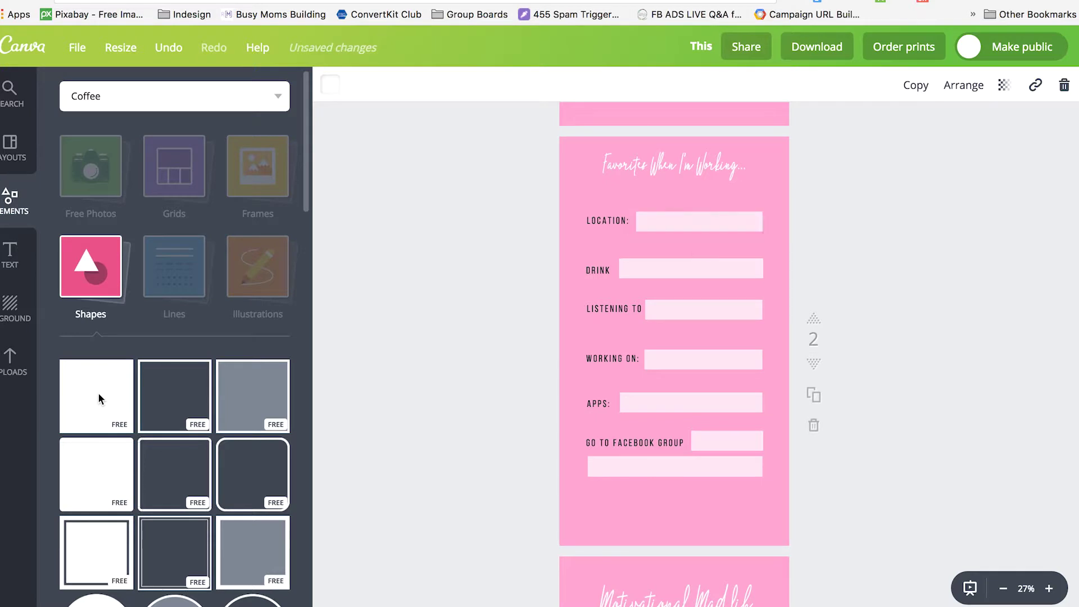
drag(675, 450, 675, 283)
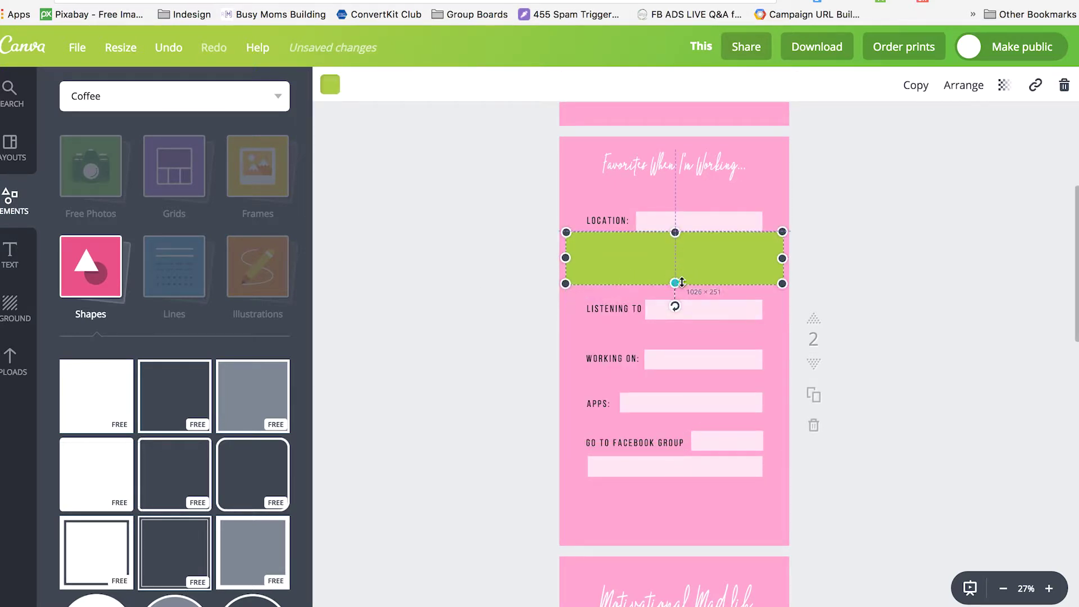
click(1064, 85)
Set the LOCATION answer box's transparency to 78 and adjust its width slightly.
click(722, 228)
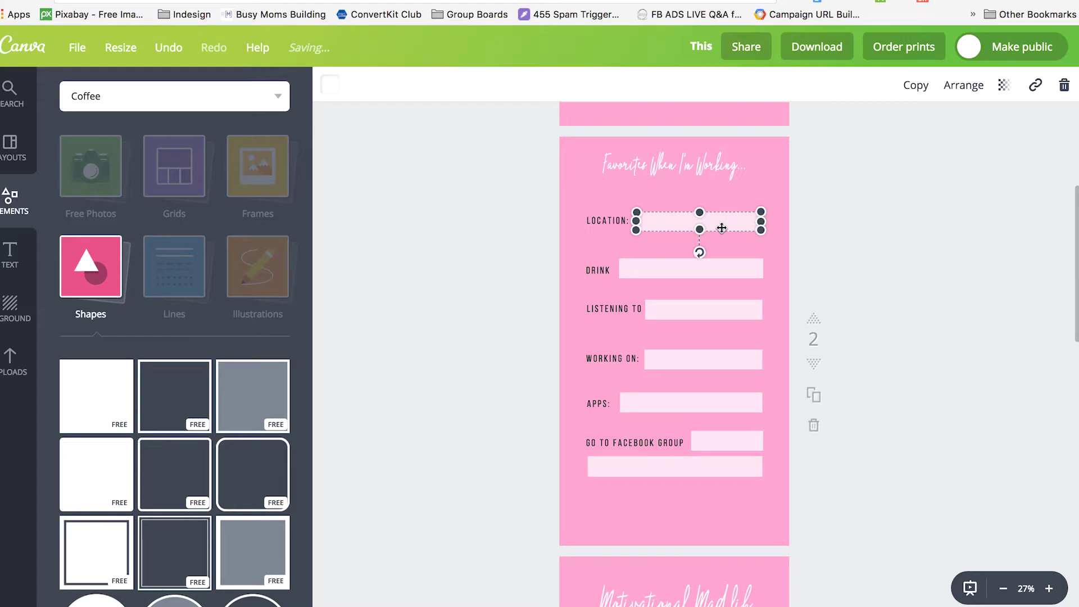
click(1004, 85)
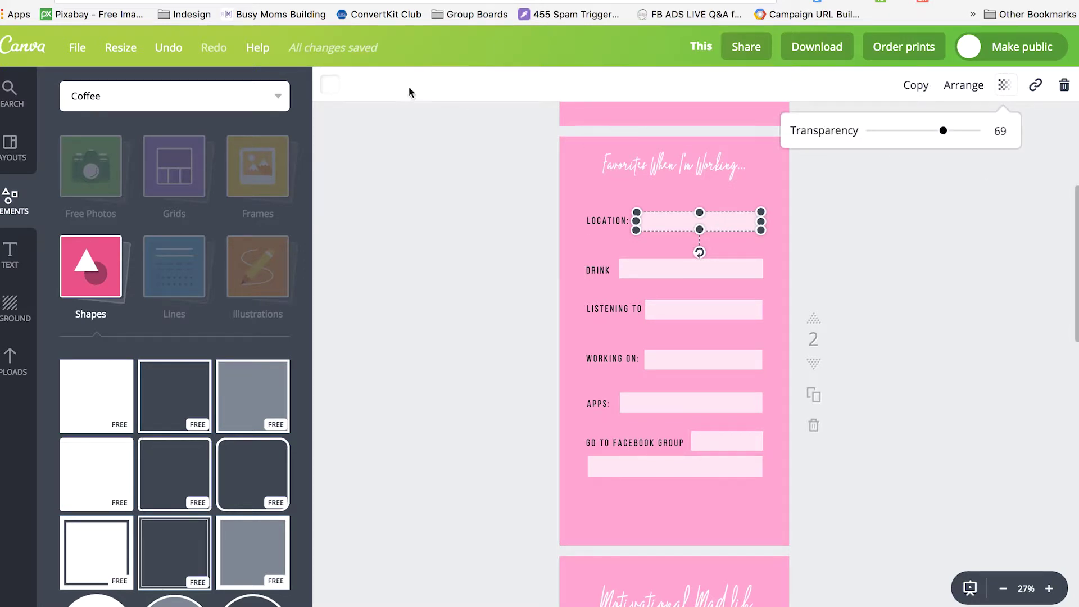
mouse_move(944, 131)
mouse_down()
mouse_move(977, 135)
mouse_move(947, 139)
mouse_up()
click(933, 244)
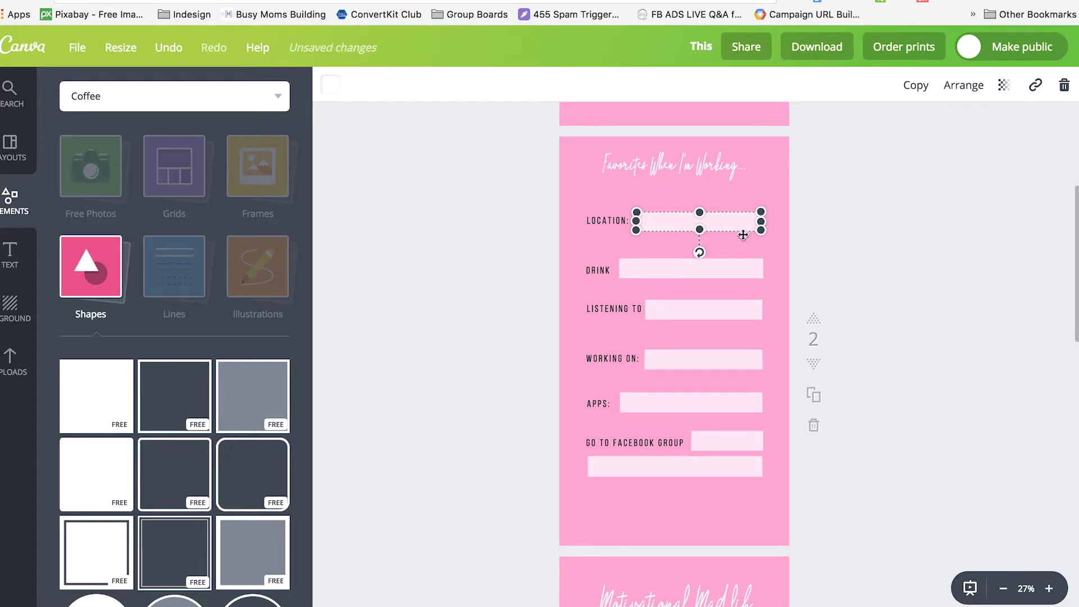
drag(759, 223, 760, 226)
click(597, 519)
Duplicate the grouped 'your turn' footer from page 1 onto the Favorites page bottom.
scroll(639, 537, down, 2)
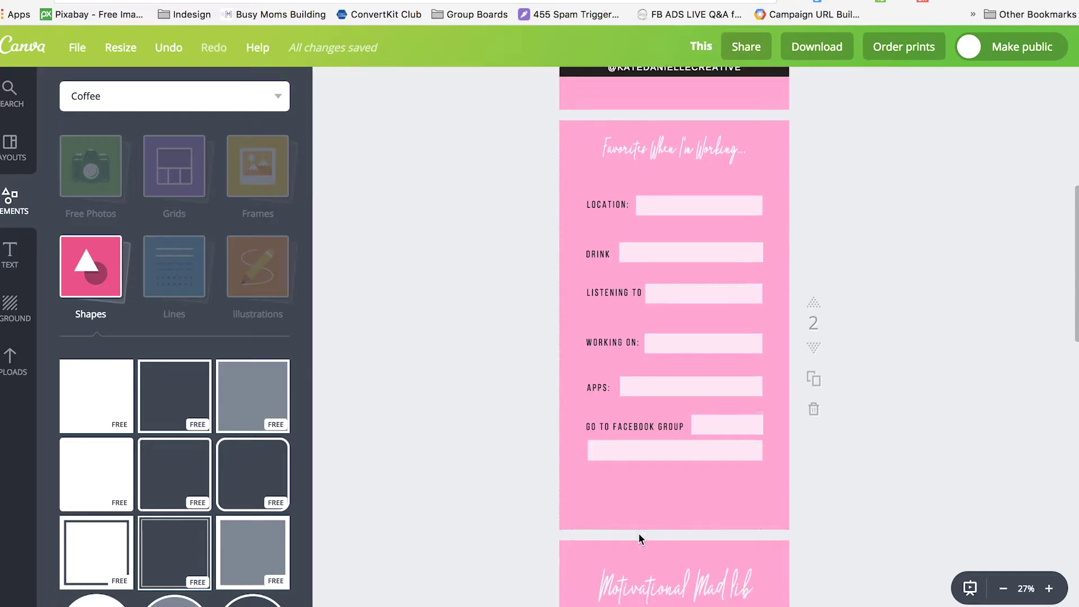
scroll(639, 534, up, 7)
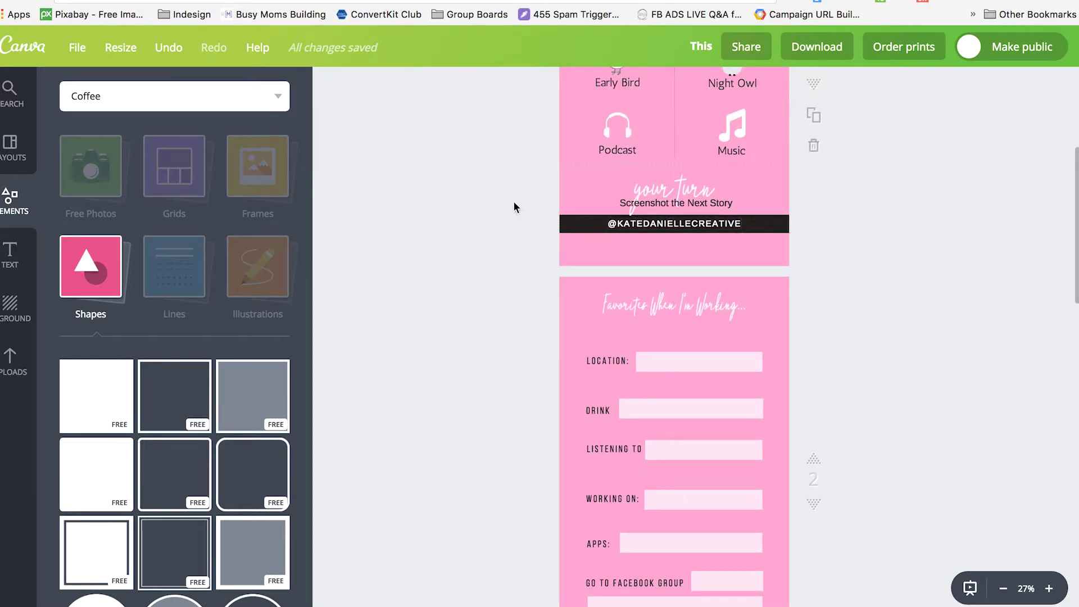
drag(513, 179, 678, 229)
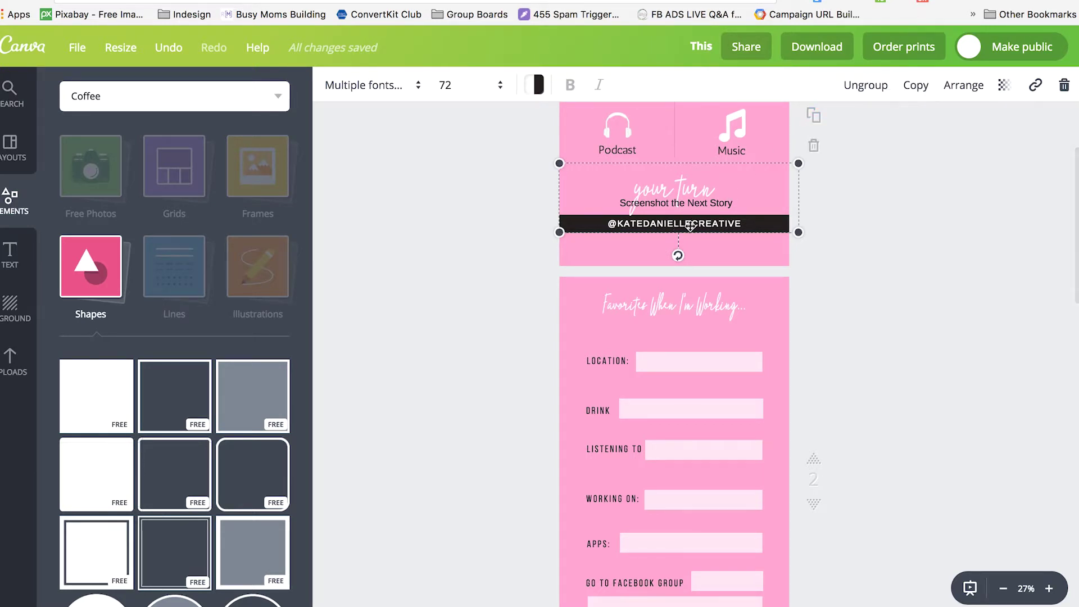
click(867, 86)
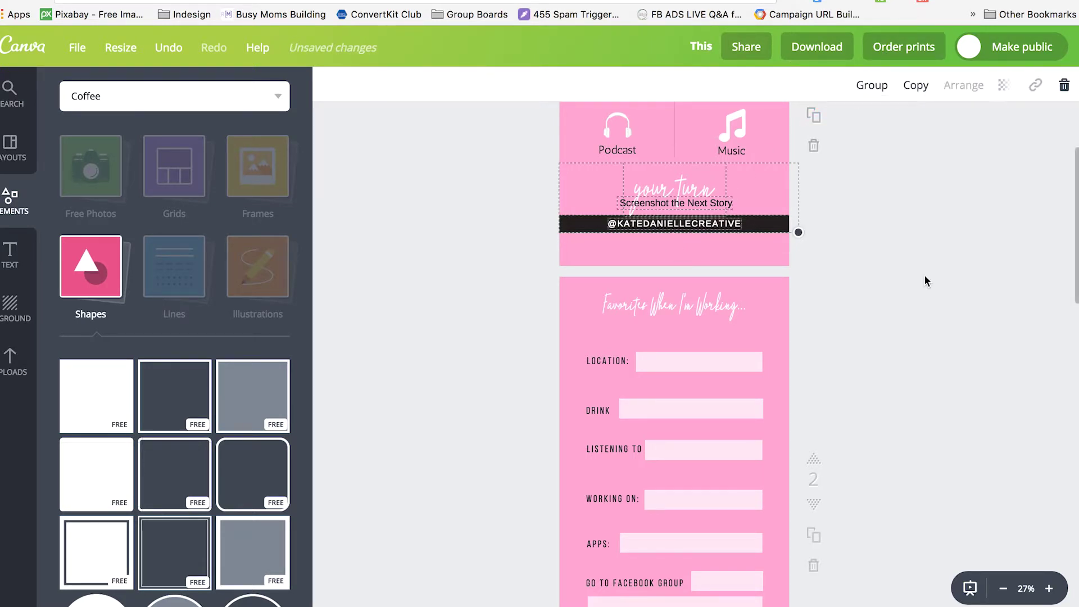
click(883, 87)
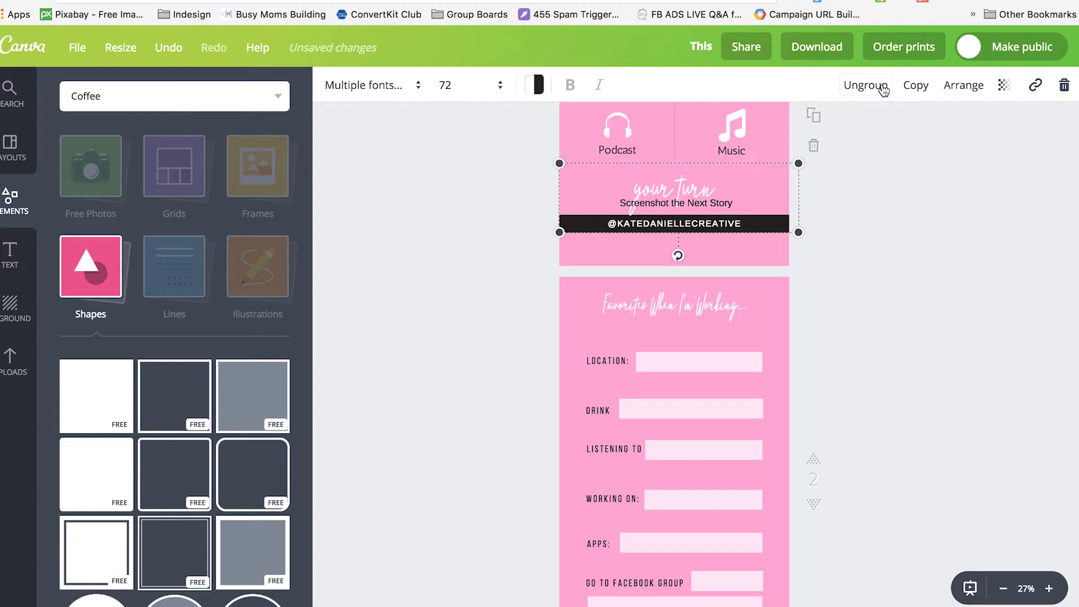
click(920, 90)
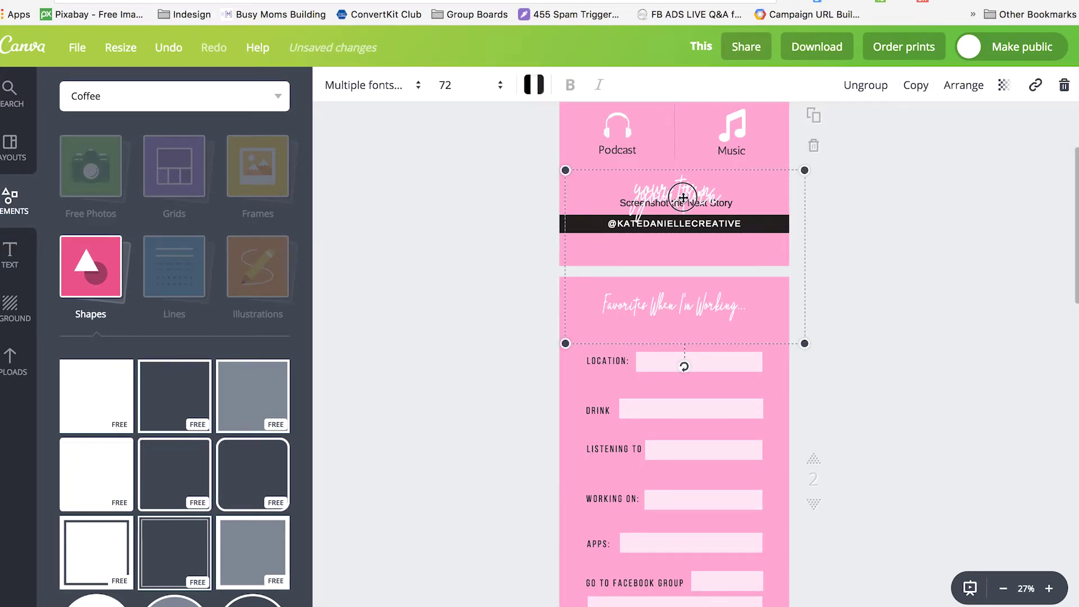
drag(683, 193, 677, 457)
scroll(676, 456, down, 4)
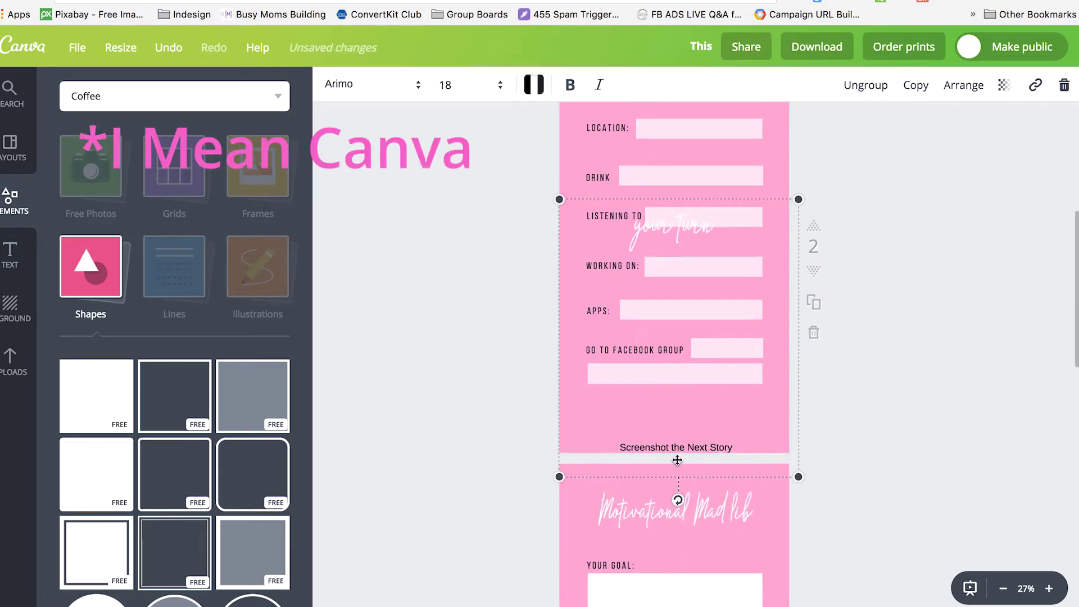
drag(657, 242, 658, 196)
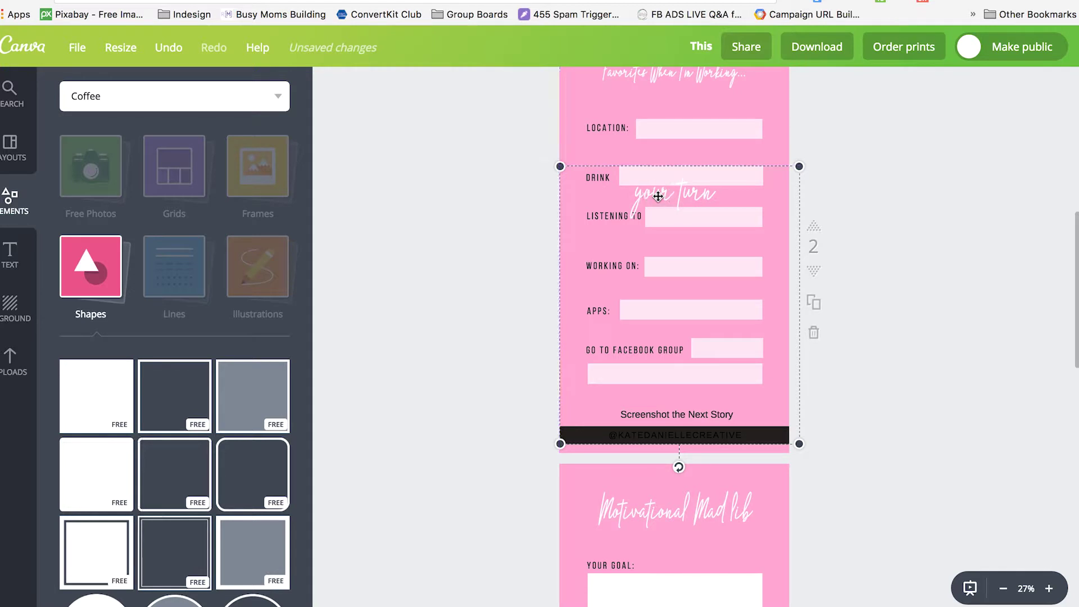
Make the handle text in the black footer bar white.
double_click(718, 434)
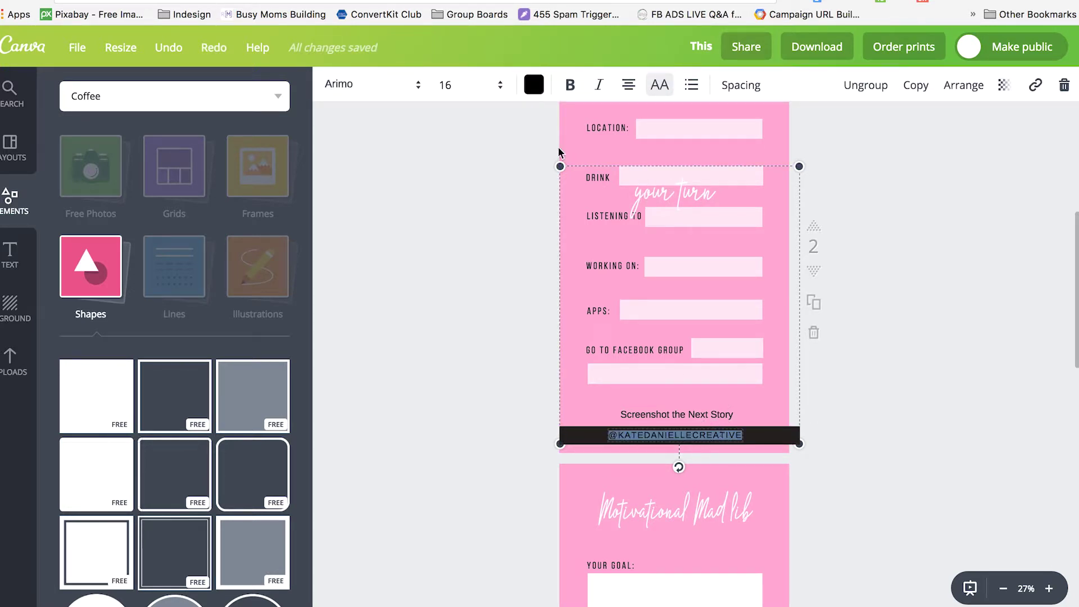
click(534, 84)
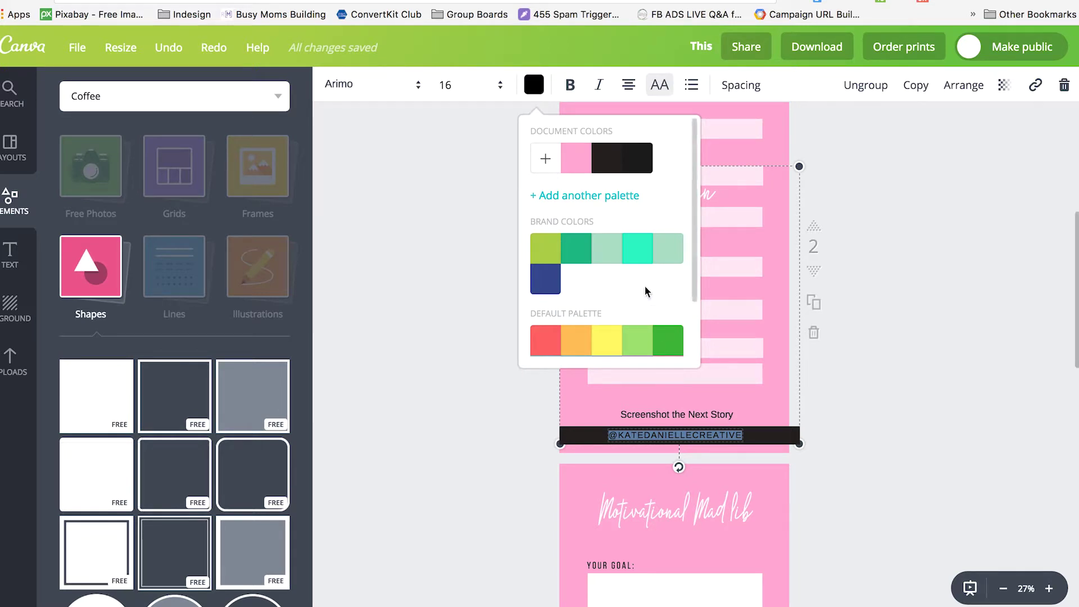
scroll(646, 293, down, 3)
click(668, 335)
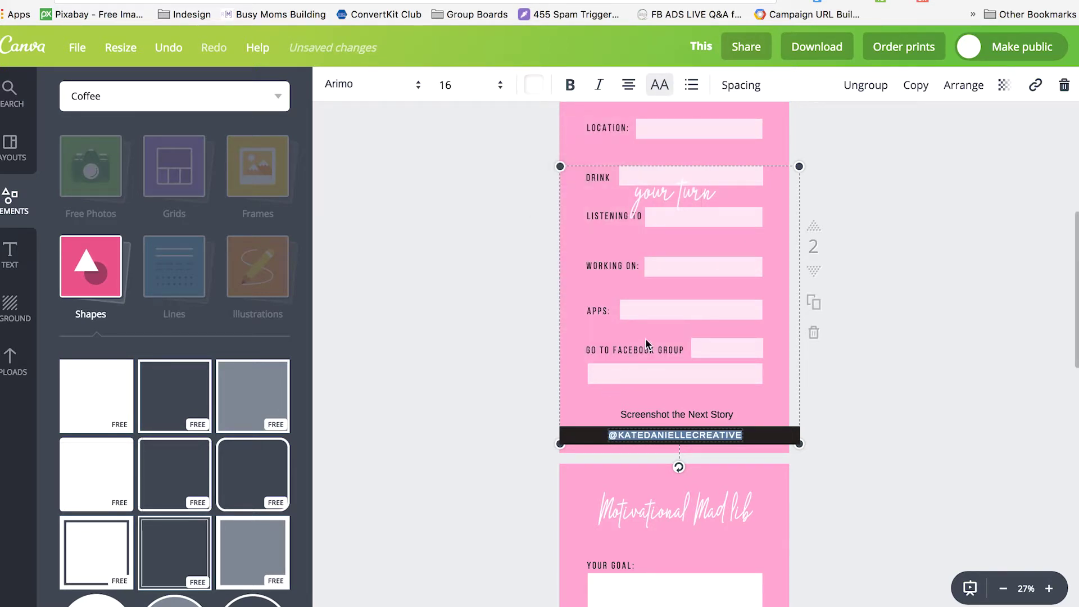
Ungroup the footer, place 'your turn' just above 'Screenshot the Next Story', and lower that caption.
click(865, 85)
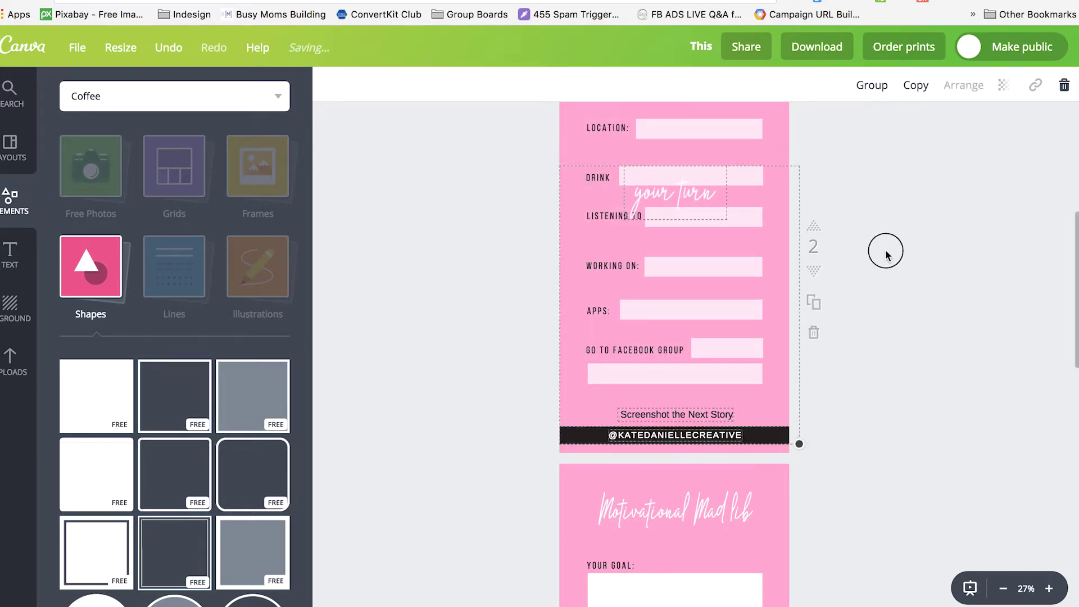
click(884, 251)
drag(693, 203, 693, 405)
click(463, 455)
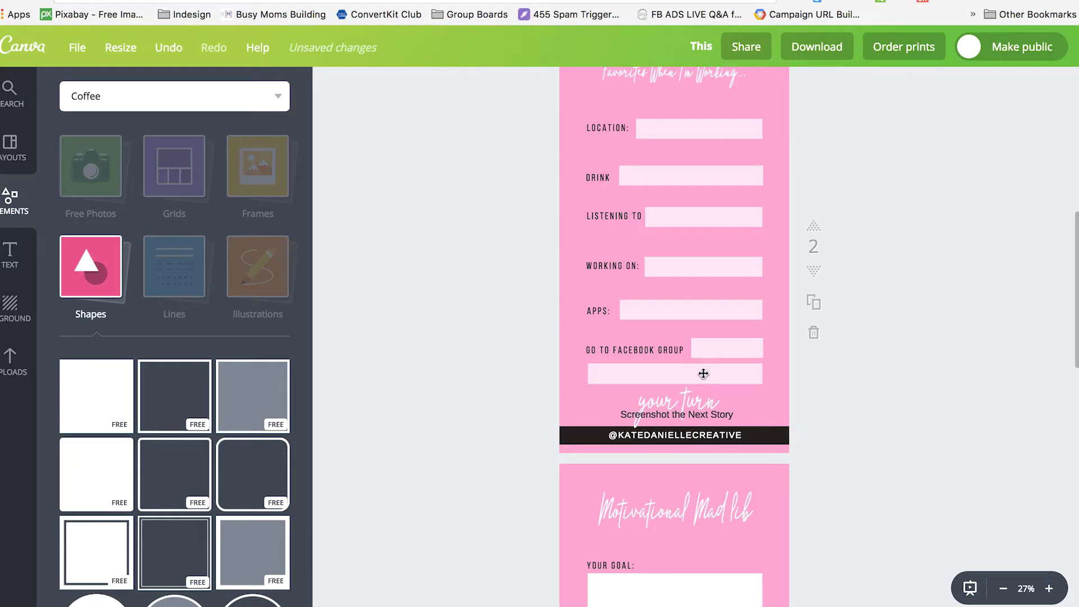
drag(656, 415, 645, 401)
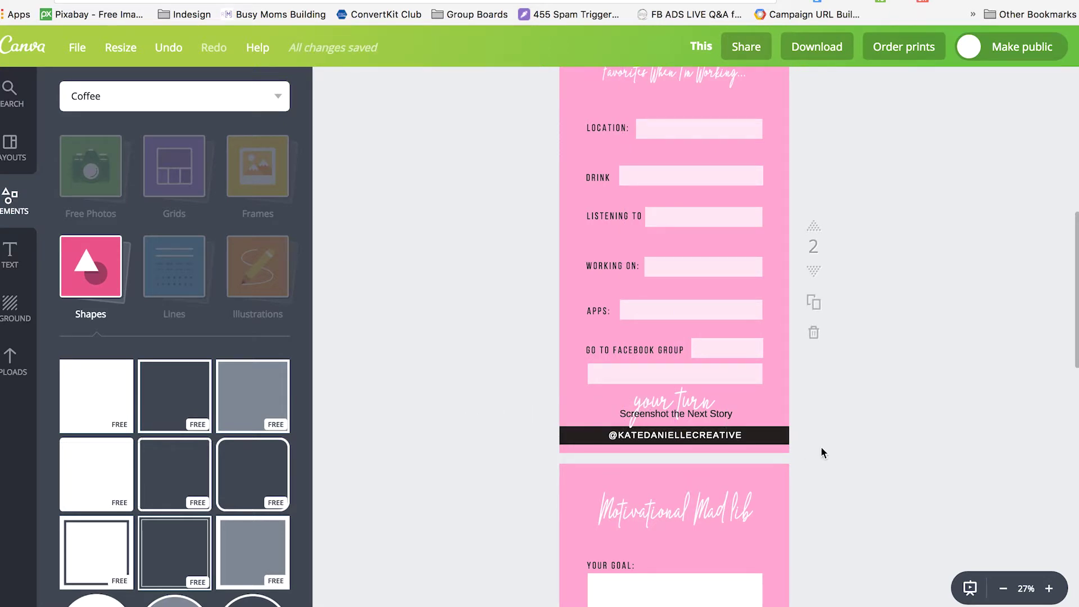
drag(729, 416, 728, 420)
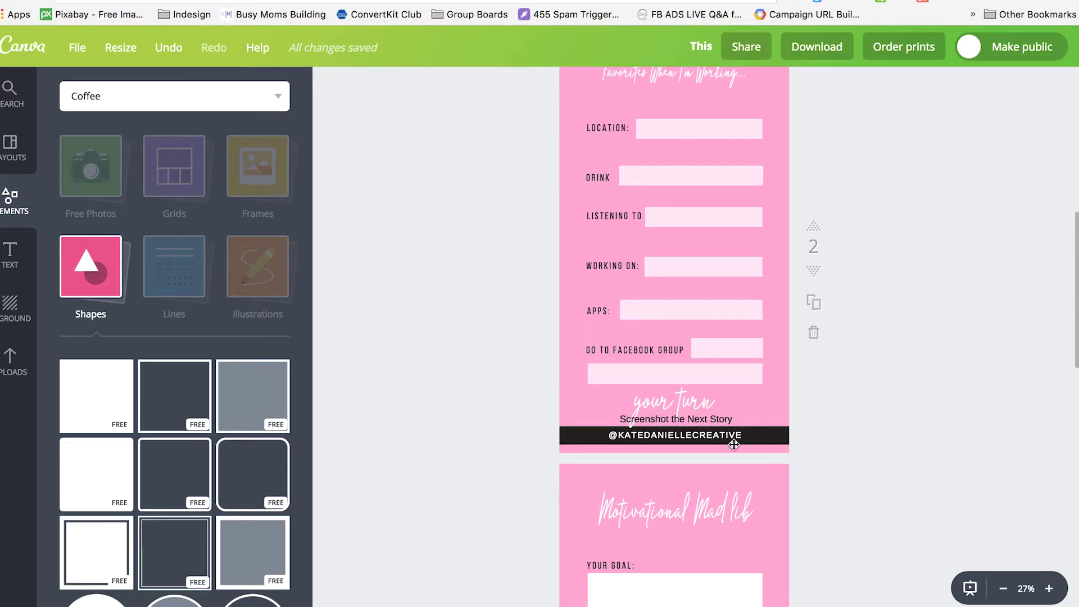
Nudge all the Favorites form elements up two steps with the arrow key.
scroll(511, 368, up, 1)
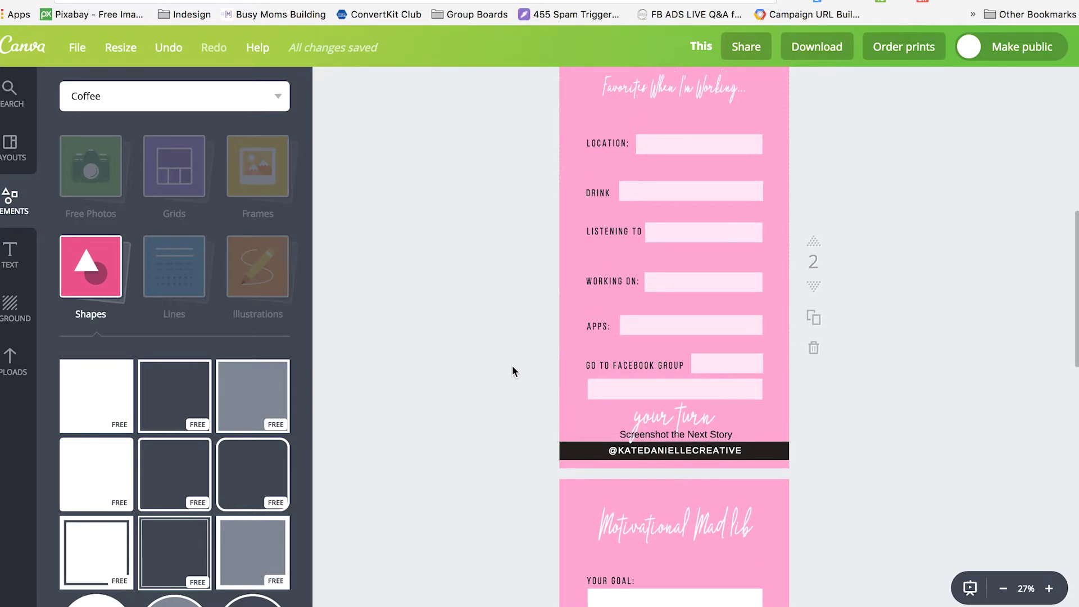
drag(551, 137, 746, 464)
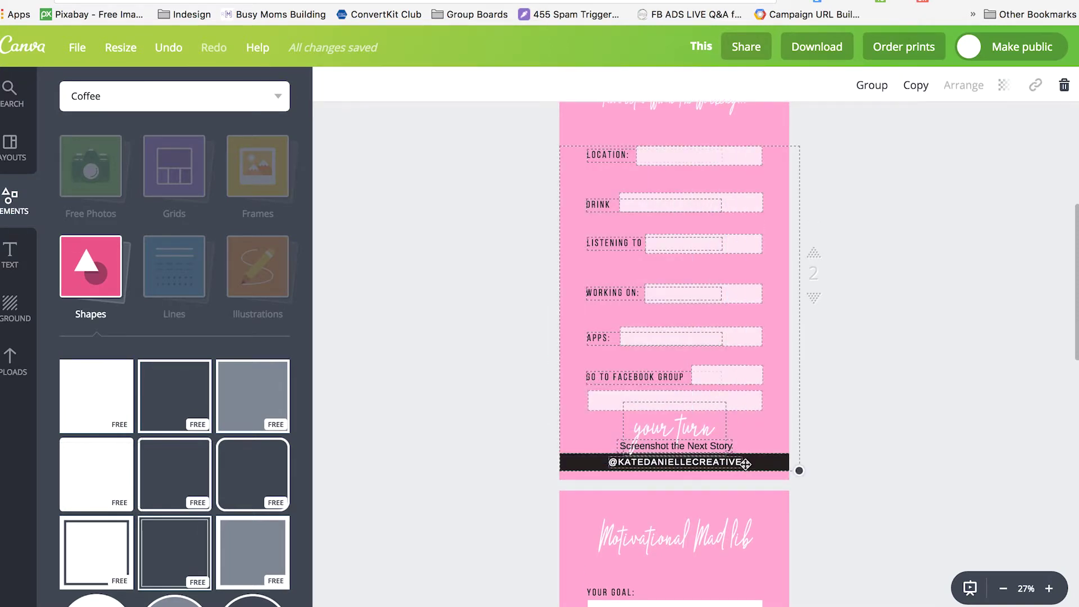
key(Up)
key(Up)
key(Up)
key(Up)
key(Up)
key(Up)
key(Up)
key(Up)
key(Up)
key(Up)
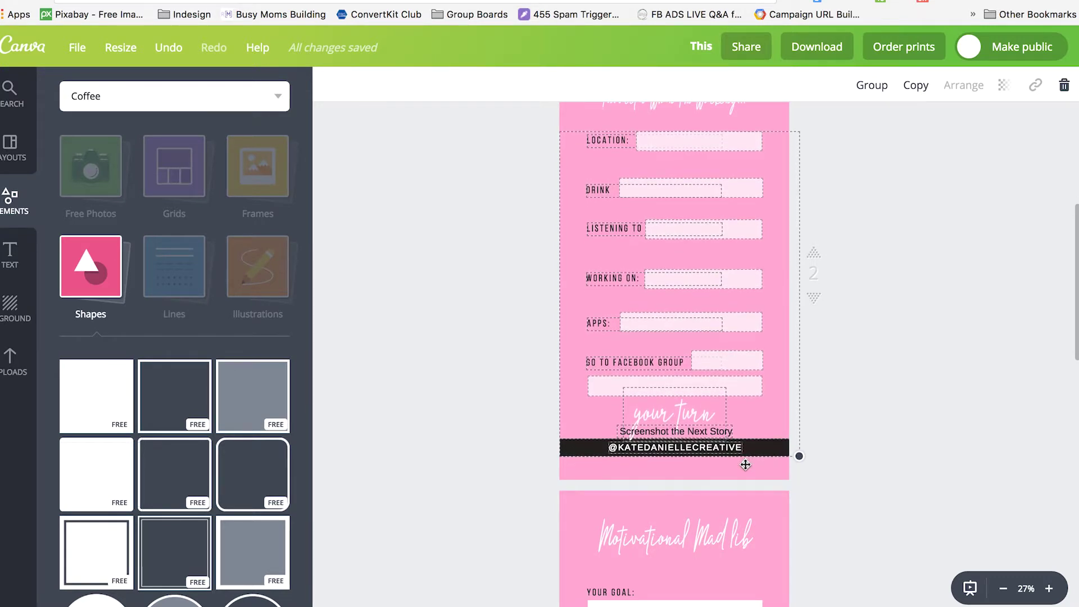
key(Up)
key(Up)
key(Up)
key(Up)
key(Up)
key(Up)
key(Up)
key(Up)
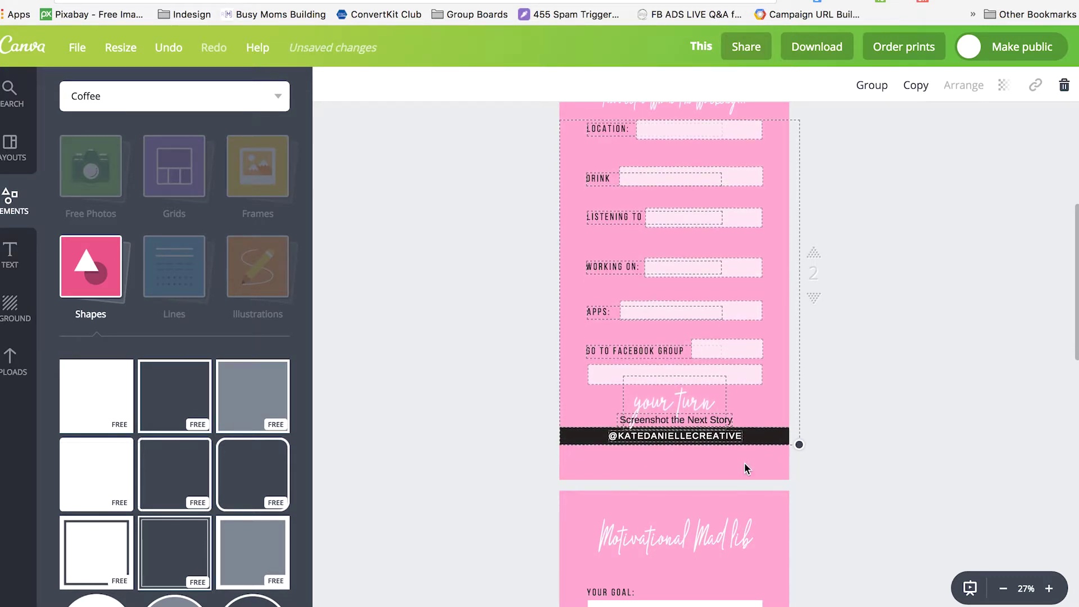
click(525, 462)
scroll(524, 463, up, 1)
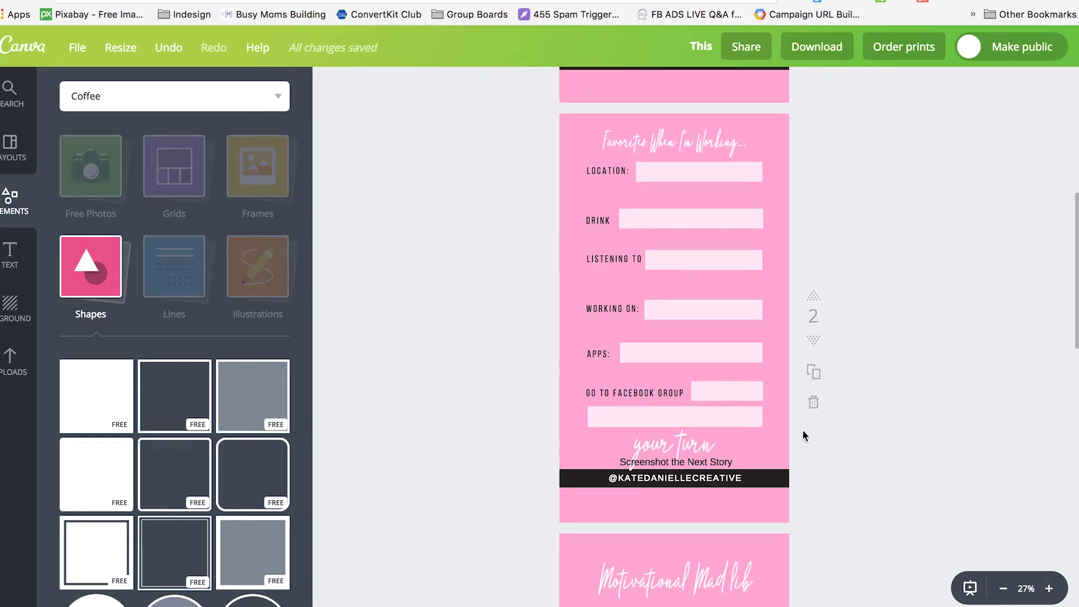
scroll(858, 463, down, 3)
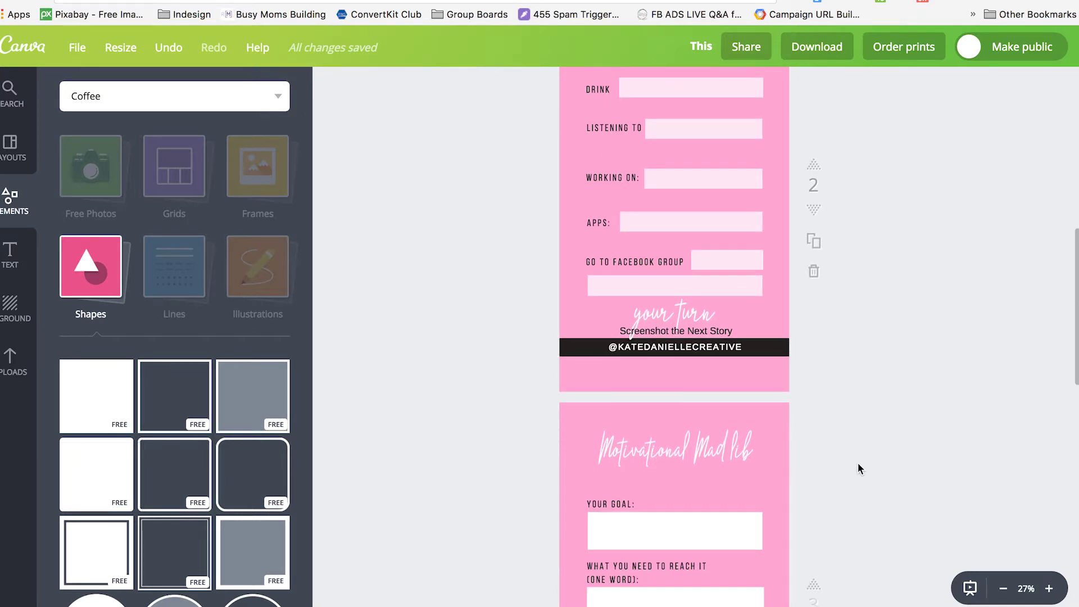
scroll(858, 463, down, 5)
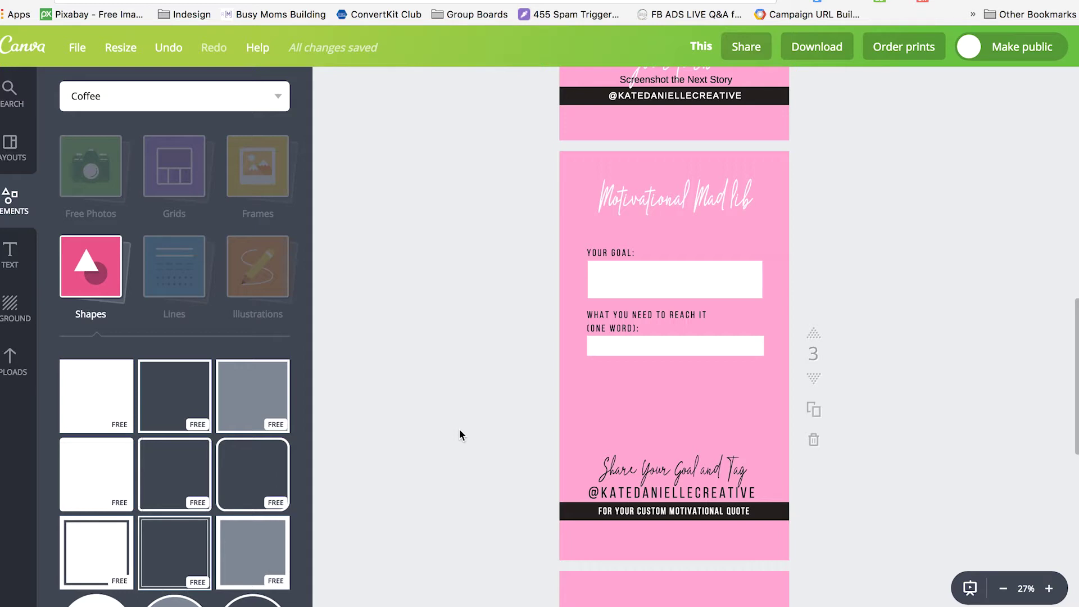
scroll(435, 316, up, 1)
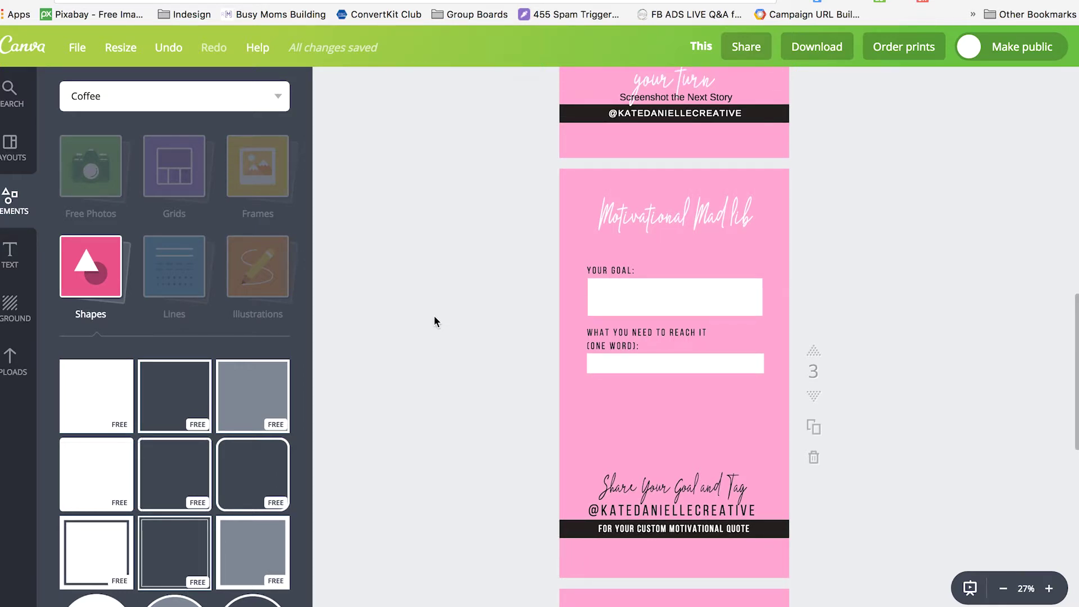
scroll(434, 317, up, 2)
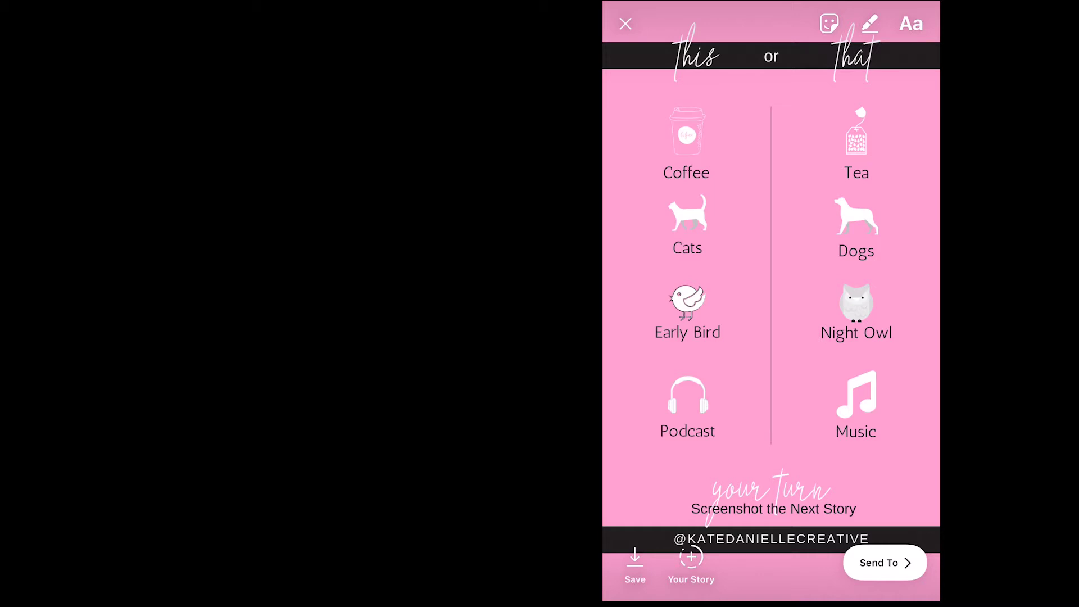
Draw a black circle around Coffee, undo it, and adjust the brush size.
click(870, 24)
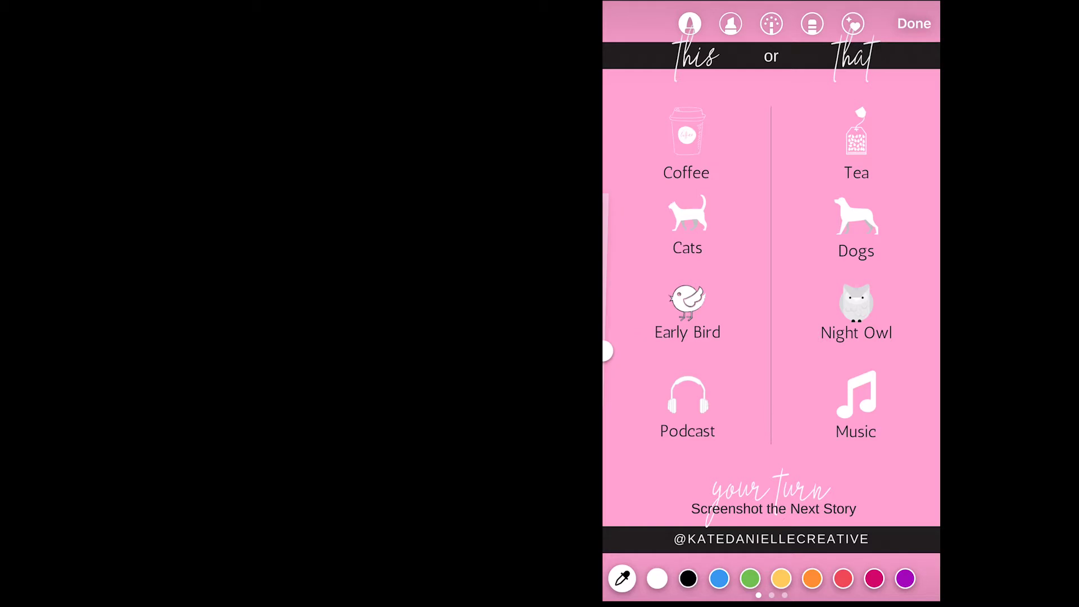
click(623, 578)
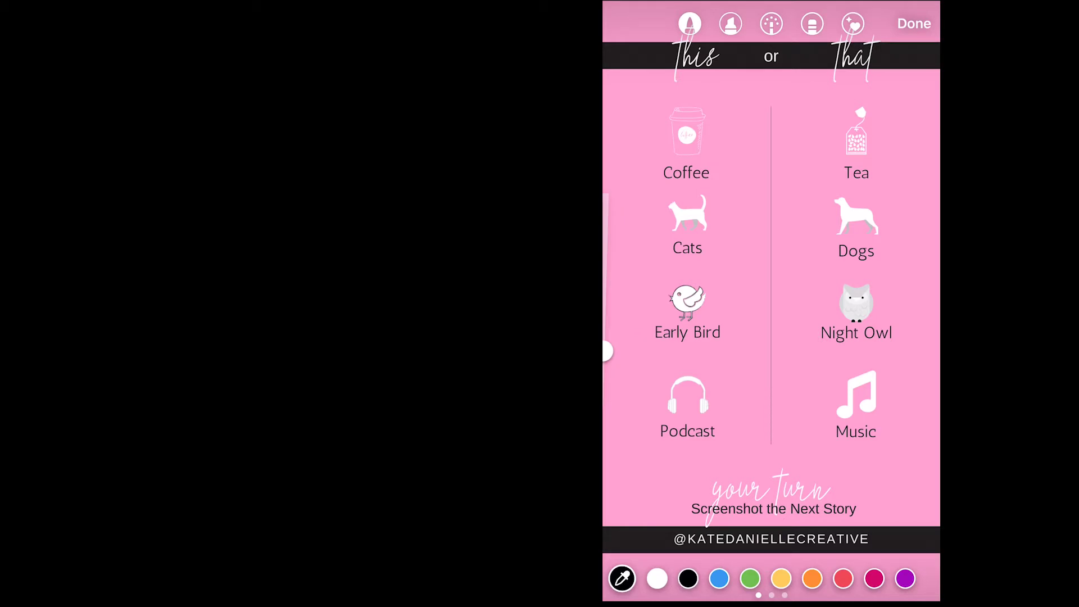
mouse_move(731, 96)
mouse_down()
mouse_move(624, 168)
mouse_move(750, 129)
mouse_move(733, 98)
mouse_up()
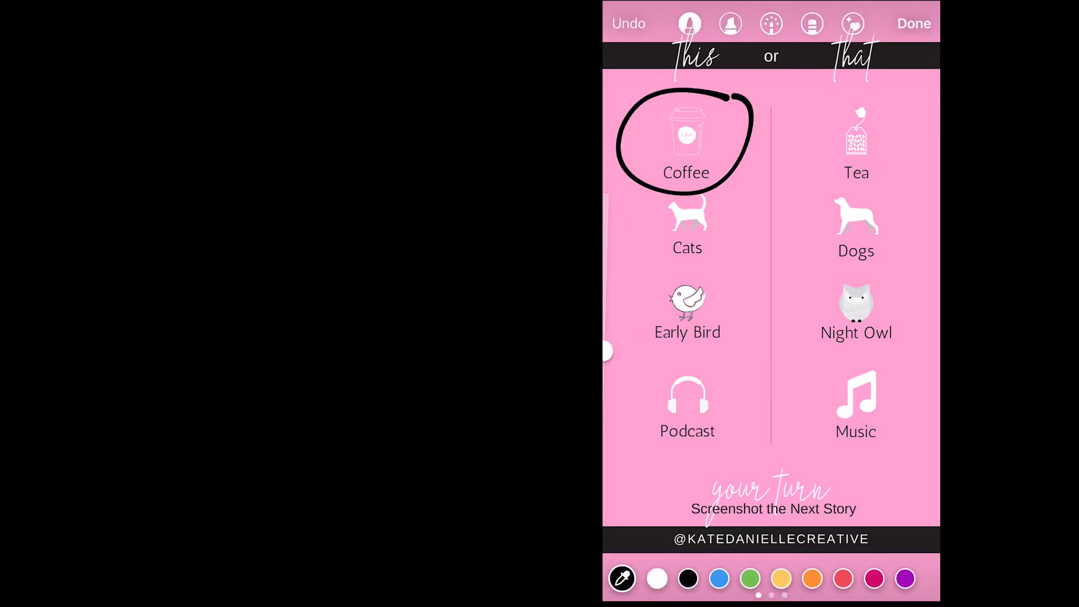
click(628, 23)
drag(607, 351, 608, 398)
Switch to the neon pen and place a blank hashtag sticker on the story.
click(853, 23)
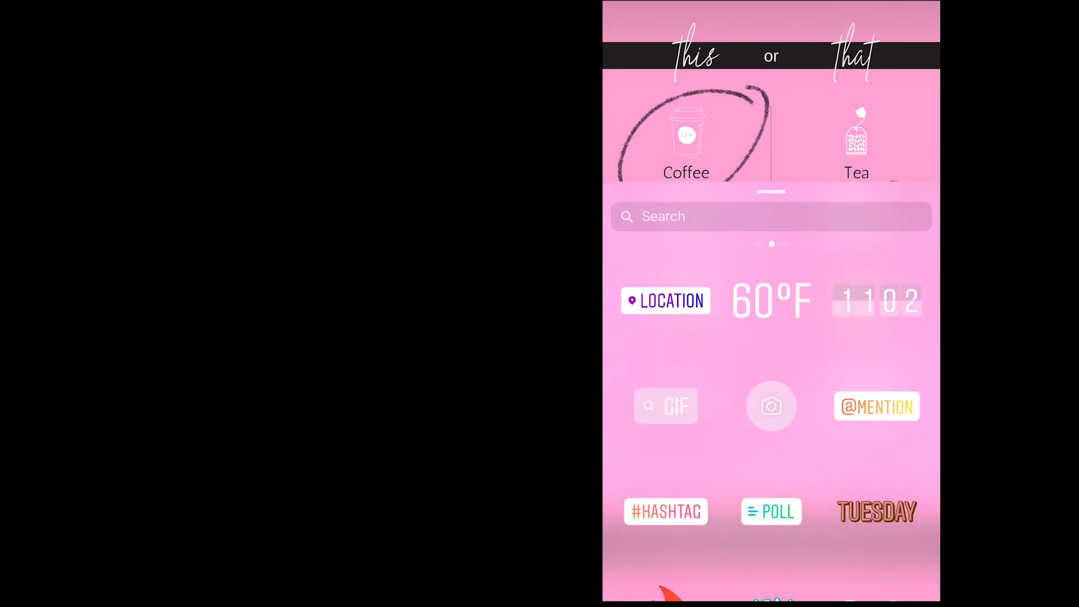
click(665, 512)
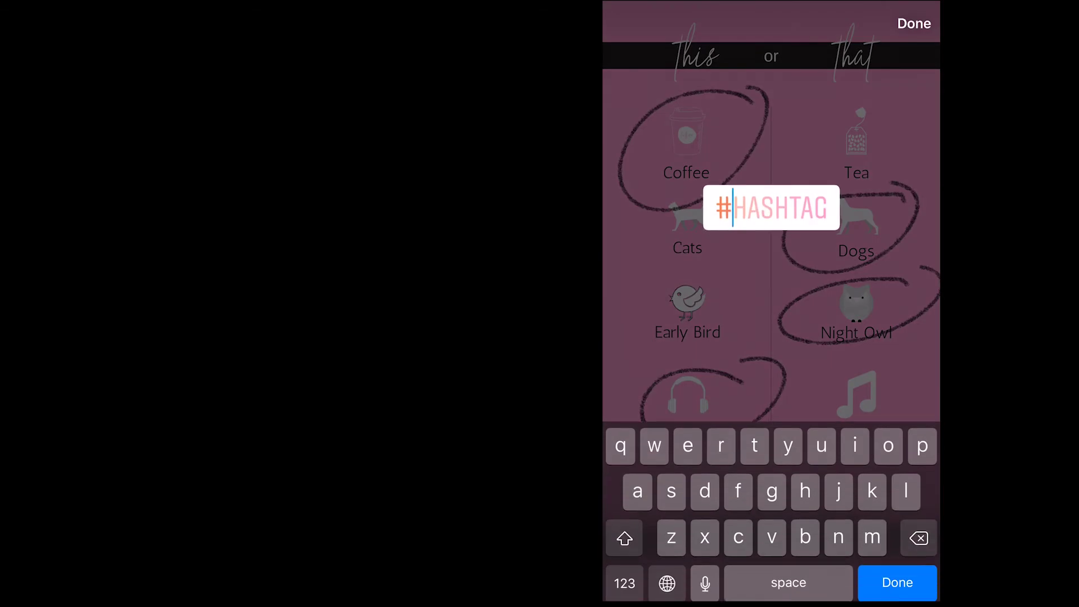
Discard the empty hashtag sticker and add a text reading #igquiz.
key(Return)
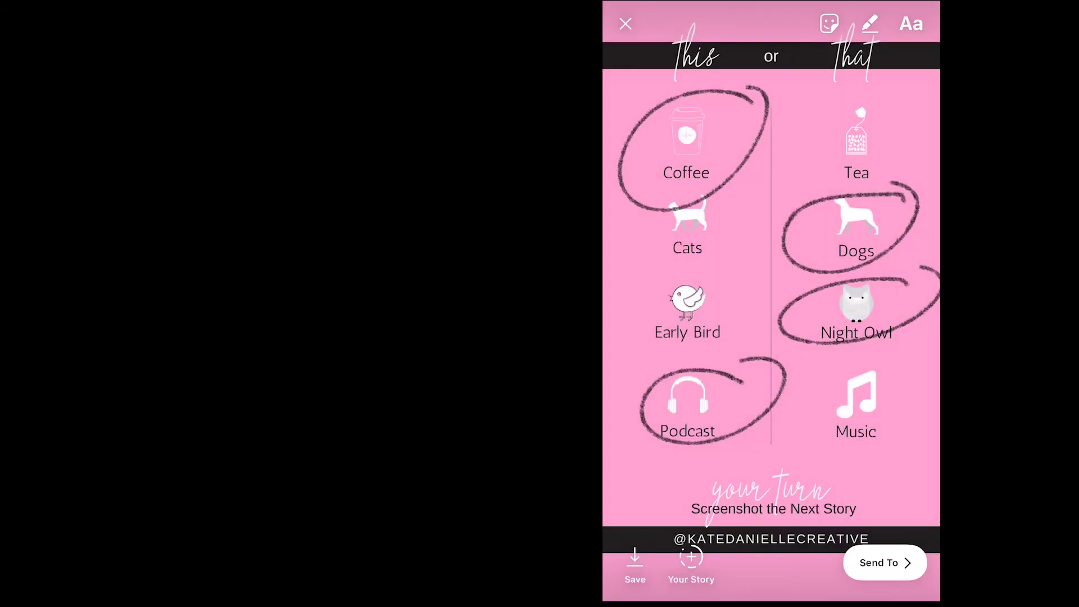
click(912, 23)
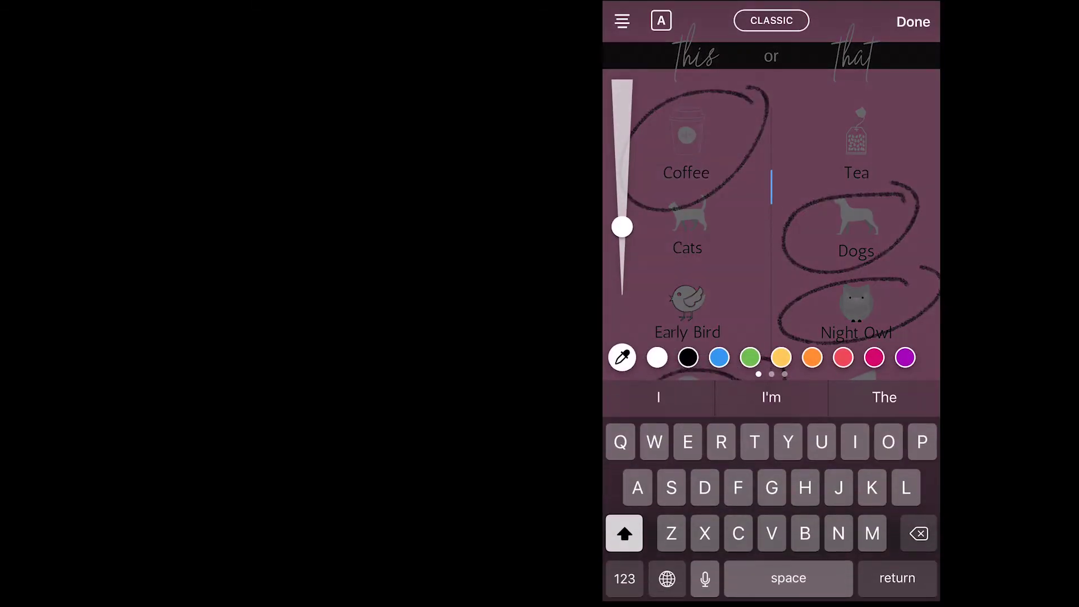
click(625, 578)
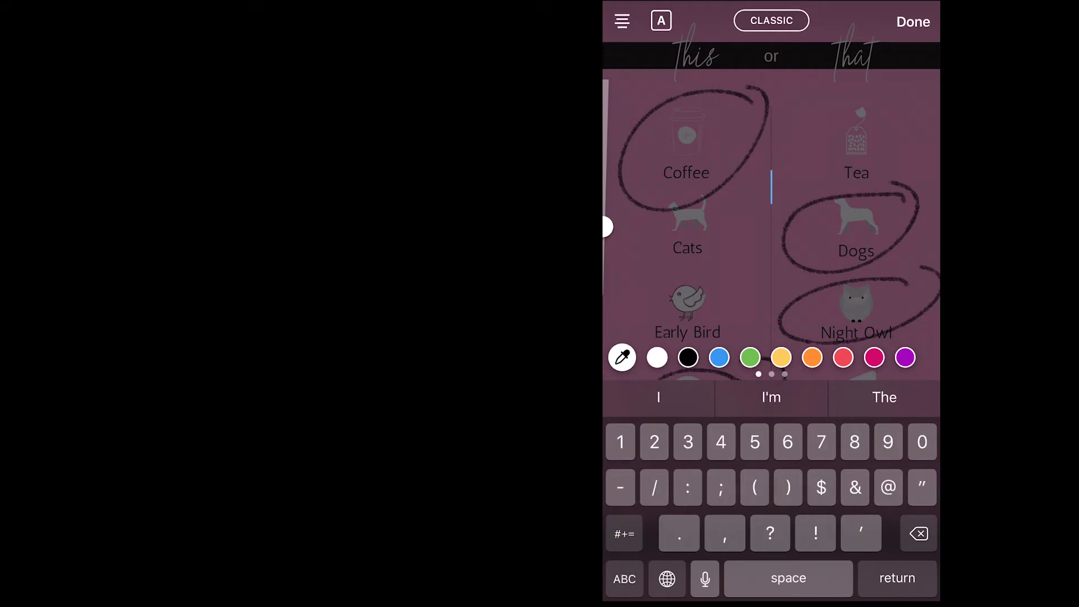
click(624, 534)
text(#)
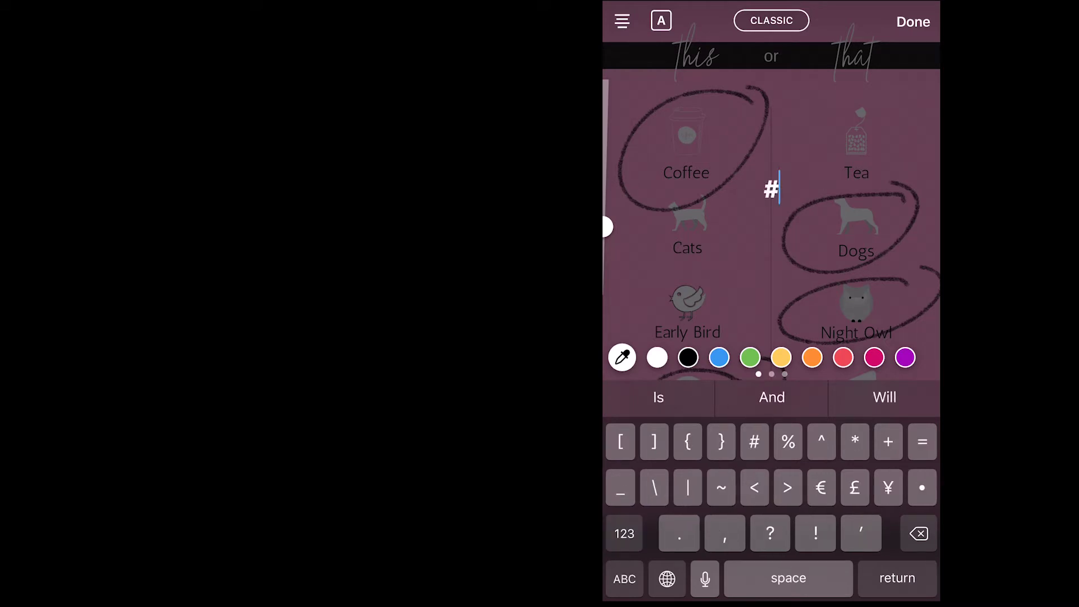
click(624, 578)
text(i)
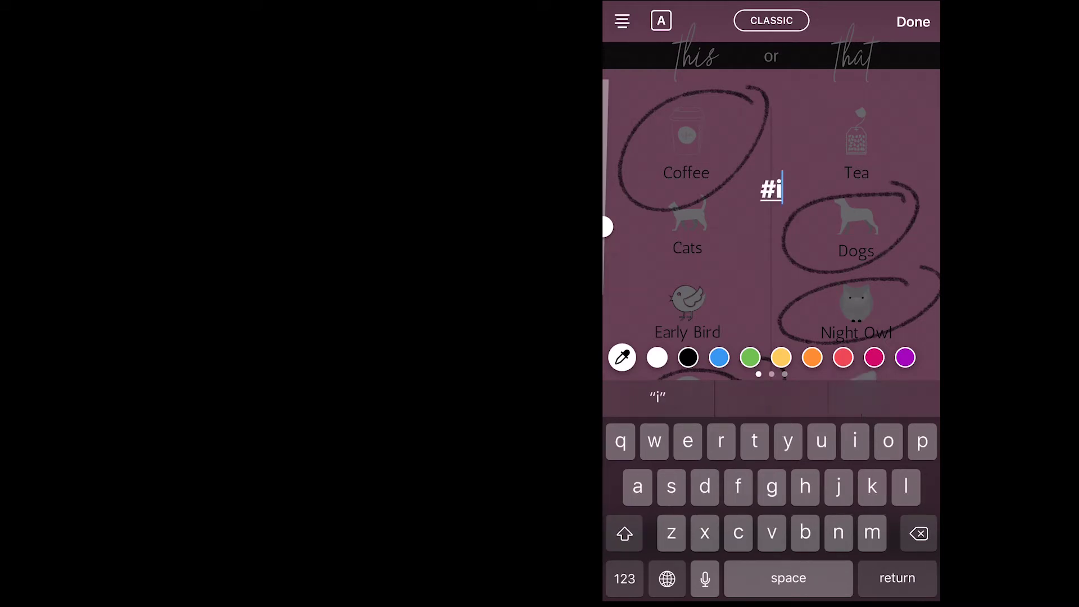
text(gqui)
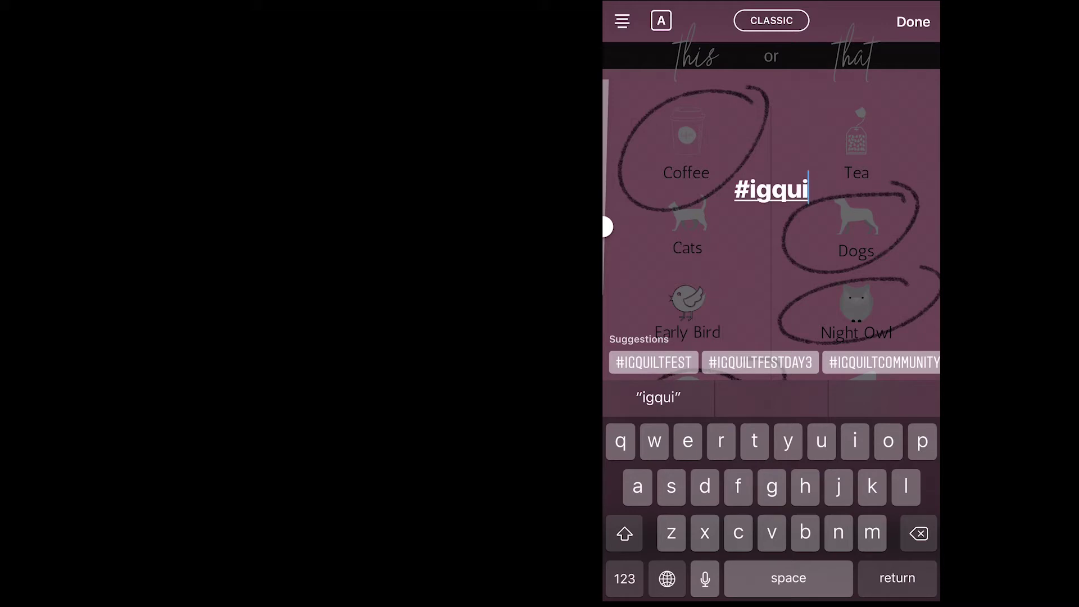
text(z)
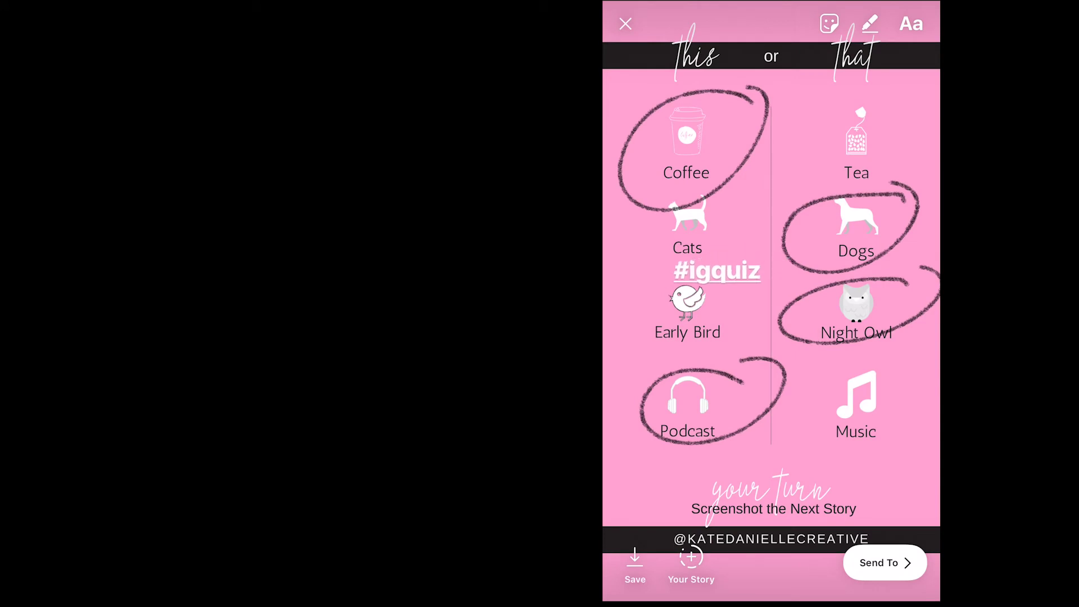
Move #igquiz to the lower left above 'your turn' and select its text.
drag(717, 271, 659, 471)
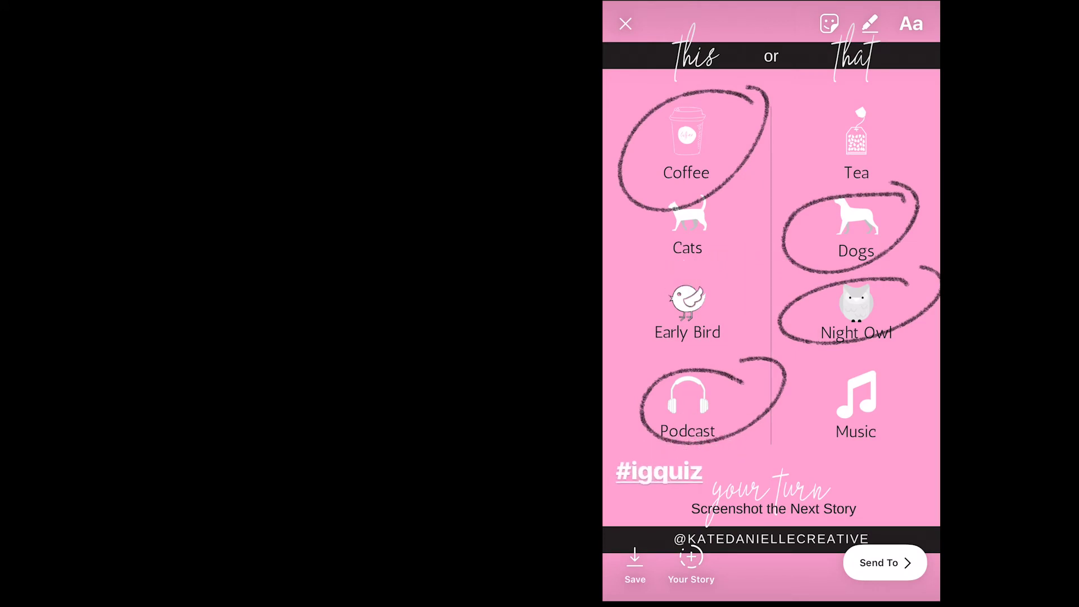
click(659, 472)
double_click(778, 190)
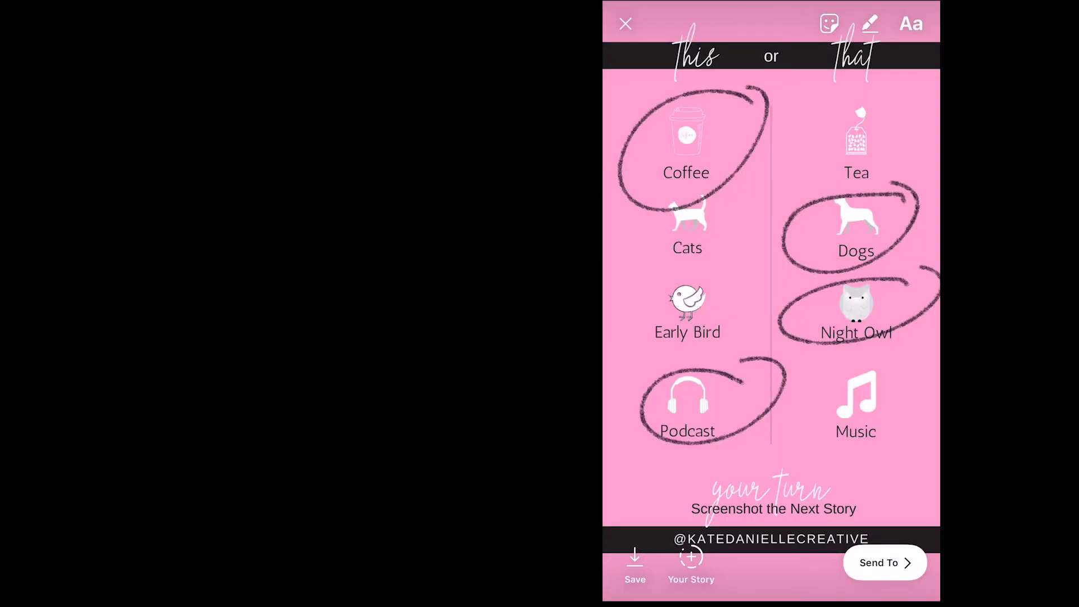
Post the circled this-or-that story to Your Story and view it.
click(691, 558)
click(635, 108)
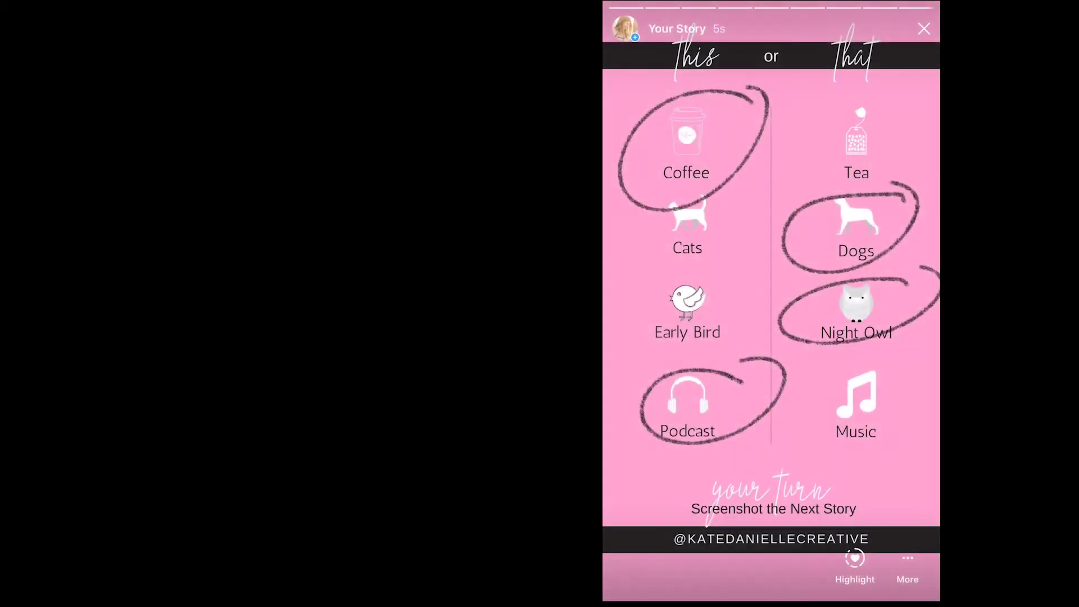
click(870, 23)
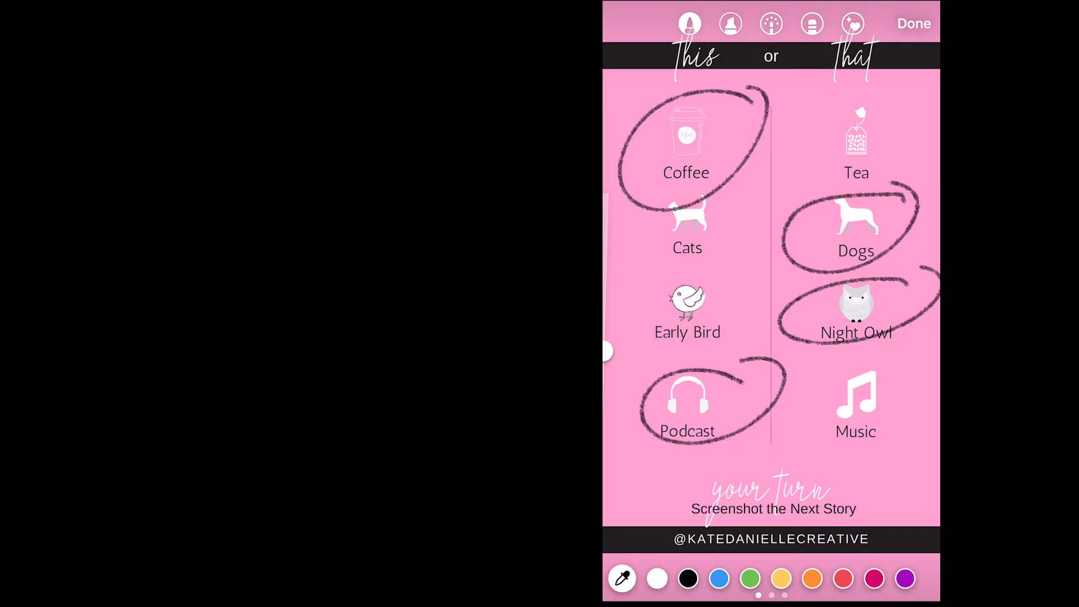
Draw a purple textured-brush arrow pointing at 'your turn'.
click(905, 579)
click(853, 23)
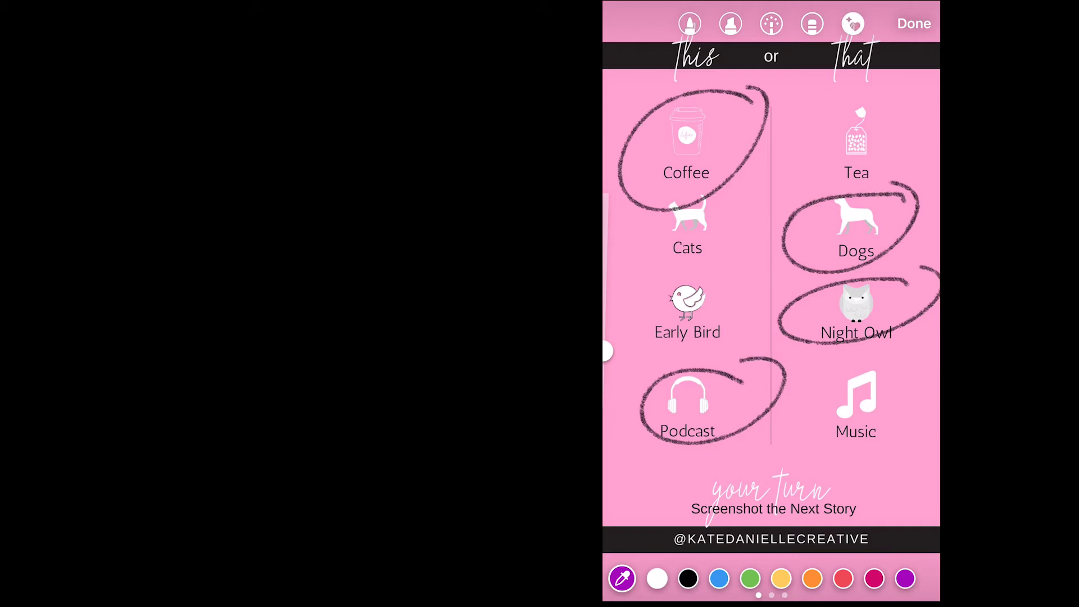
mouse_move(619, 482)
mouse_down()
mouse_move(690, 484)
mouse_move(664, 464)
mouse_move(666, 513)
mouse_up()
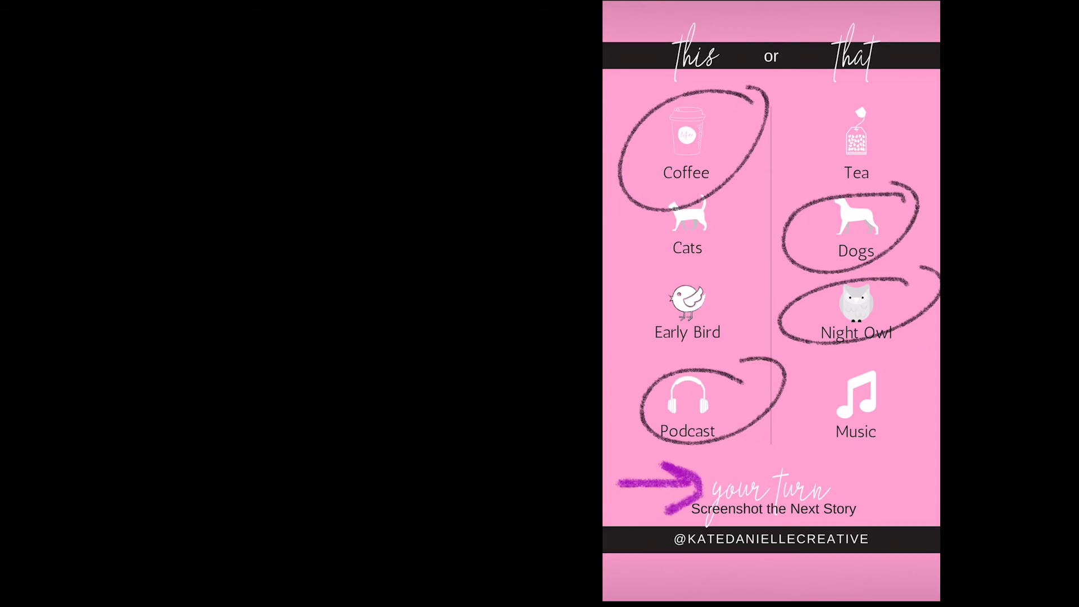
click(914, 23)
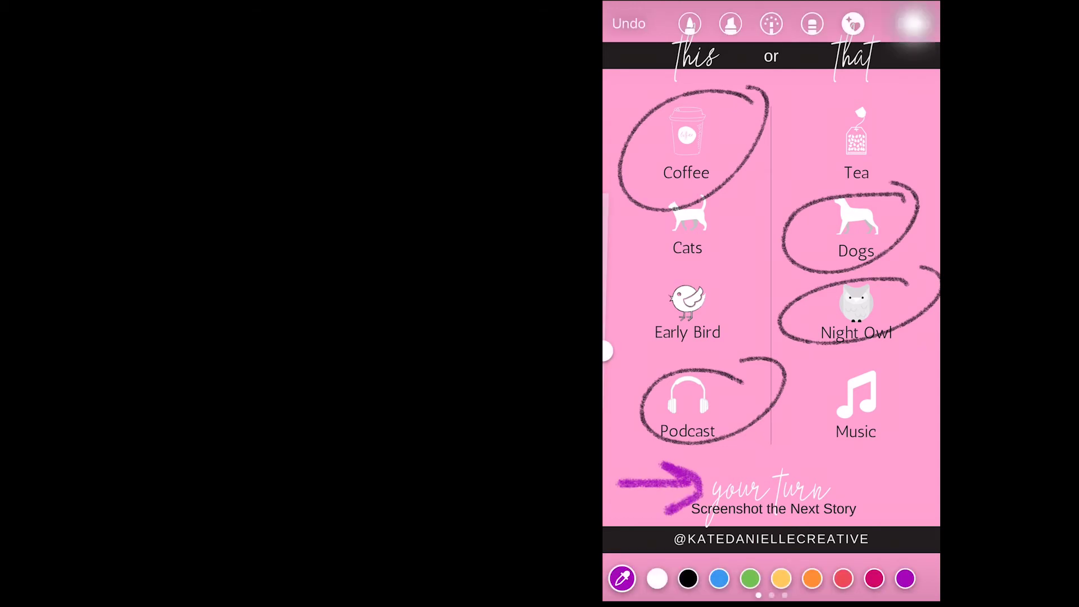
click(829, 23)
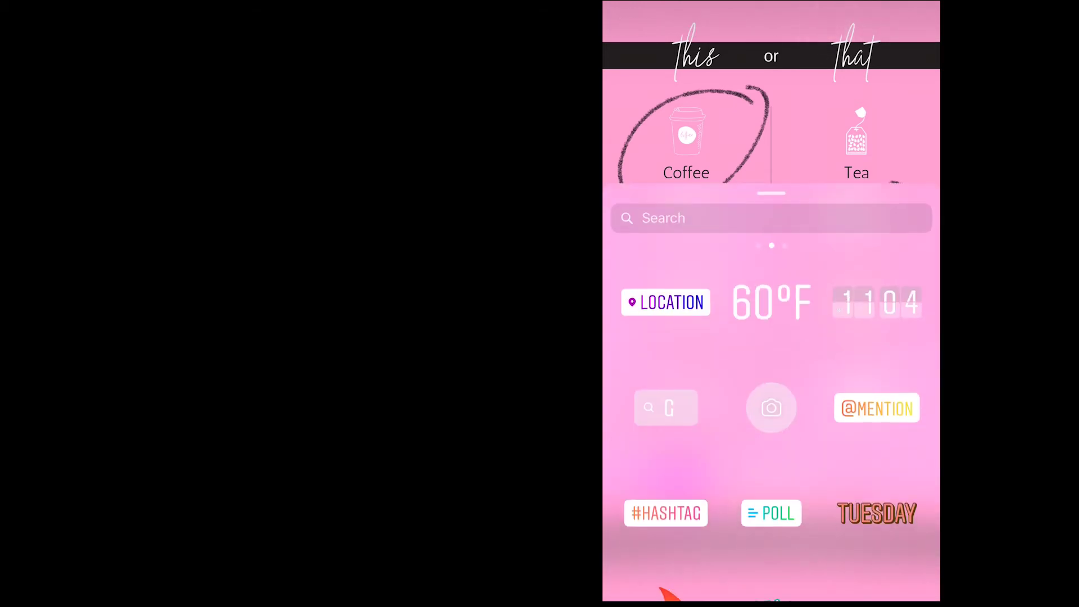
Add an animated pointing-hand GIF sticker beside 'your turn'.
click(665, 405)
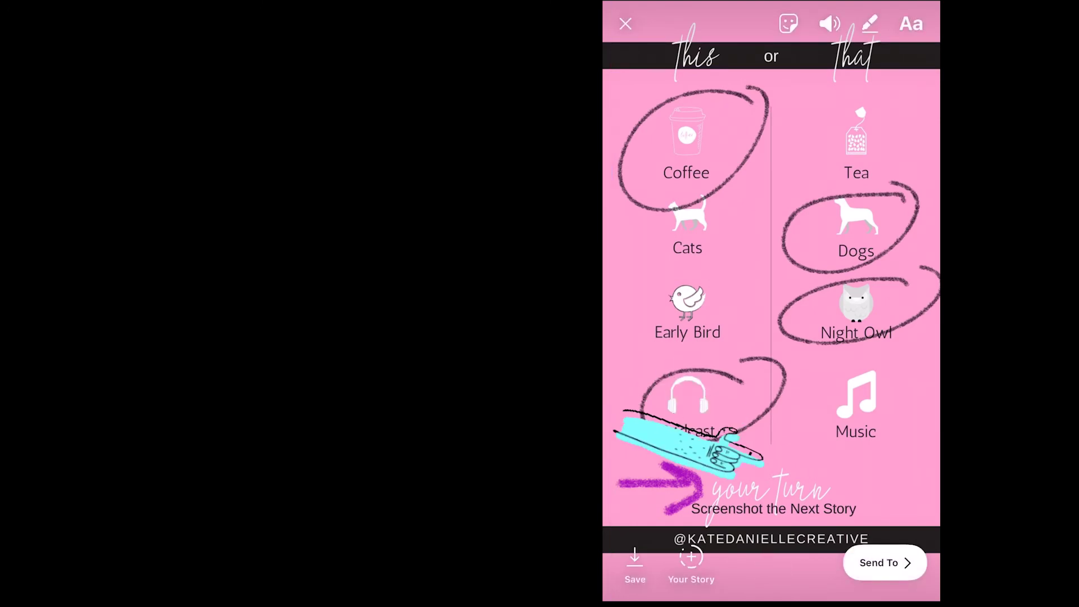
click(772, 186)
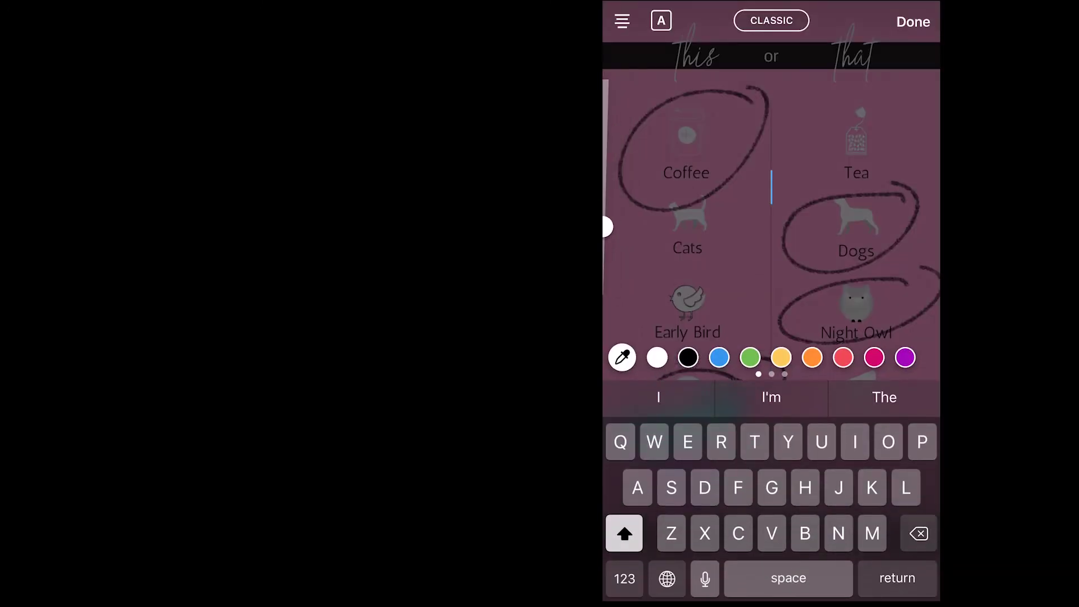
click(913, 22)
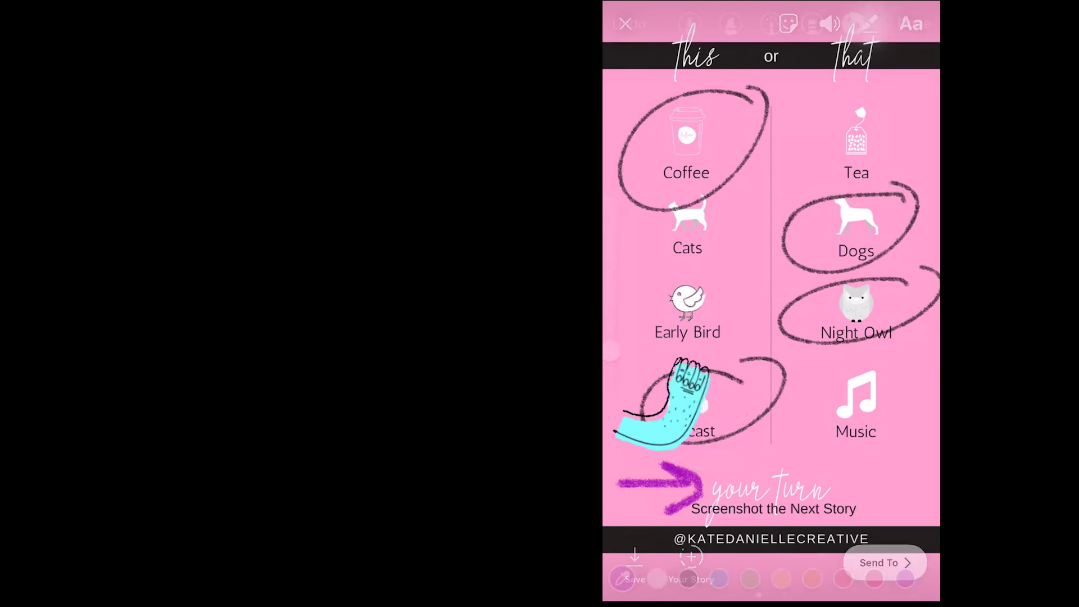
Undo the purple arrow drawing and post the story to Your Story.
click(870, 23)
click(625, 22)
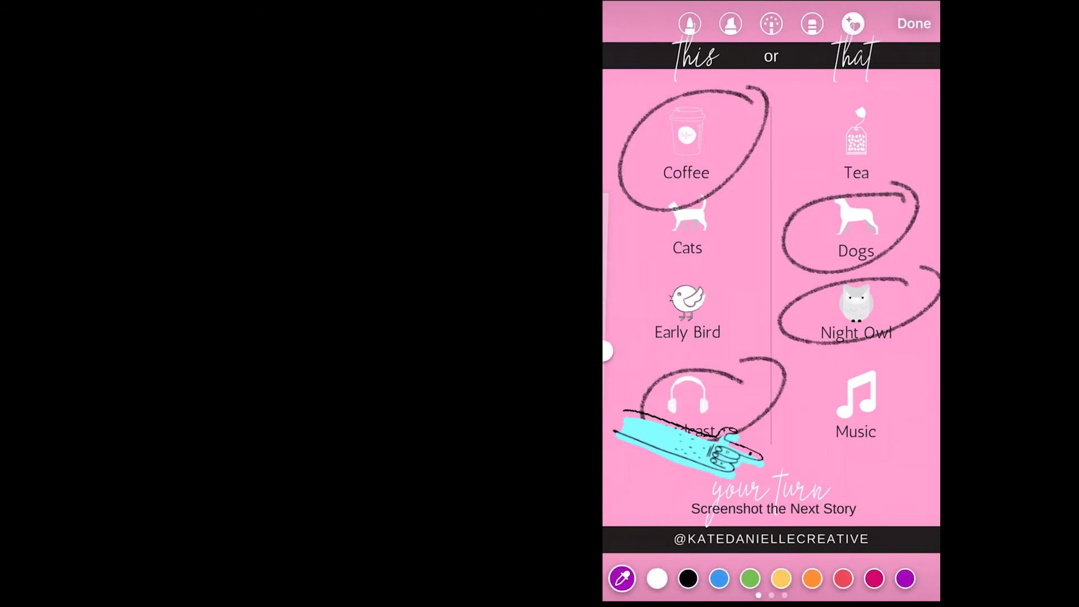
click(913, 23)
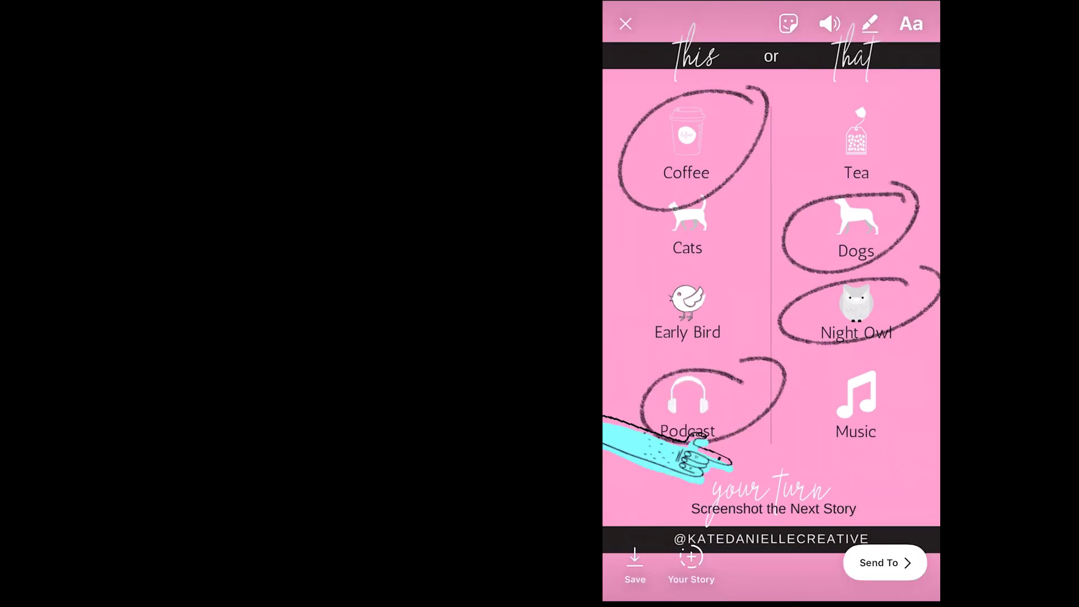
click(691, 558)
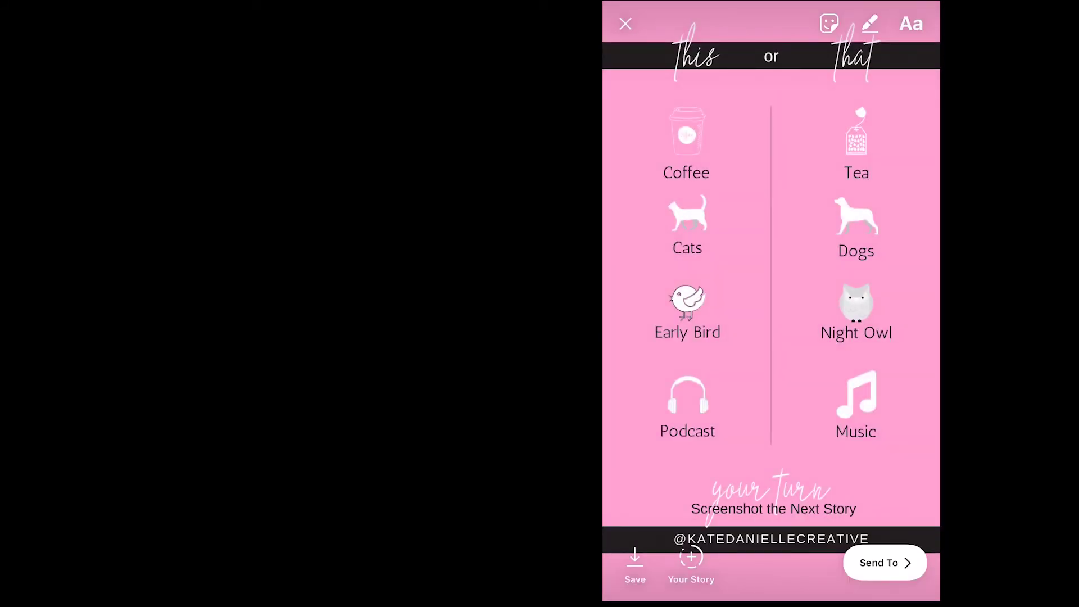
click(690, 560)
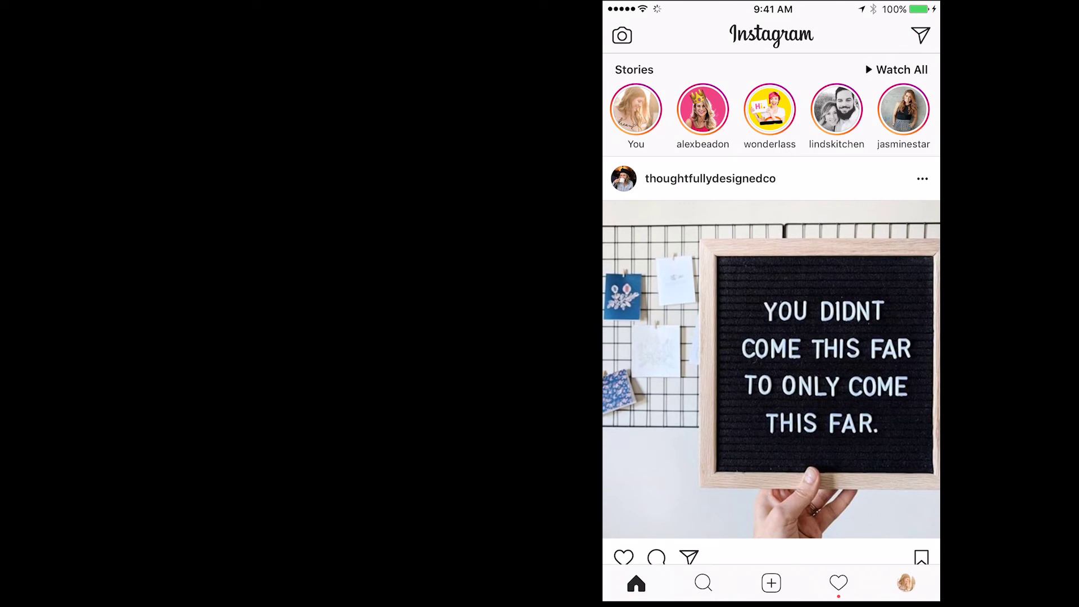
Open your own story from the feed and step back to the previous story.
click(636, 109)
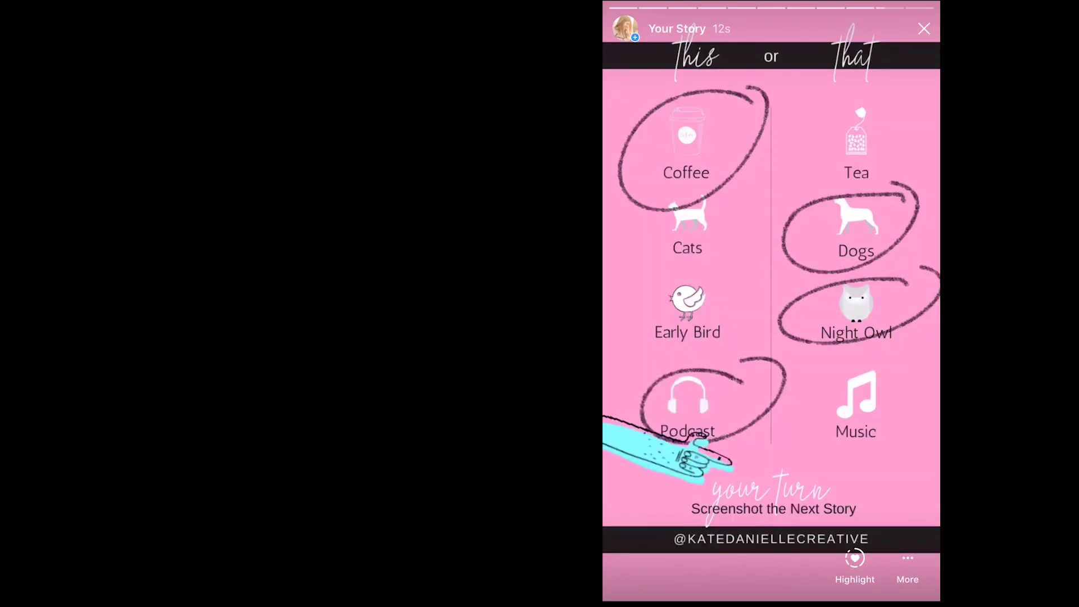
click(636, 297)
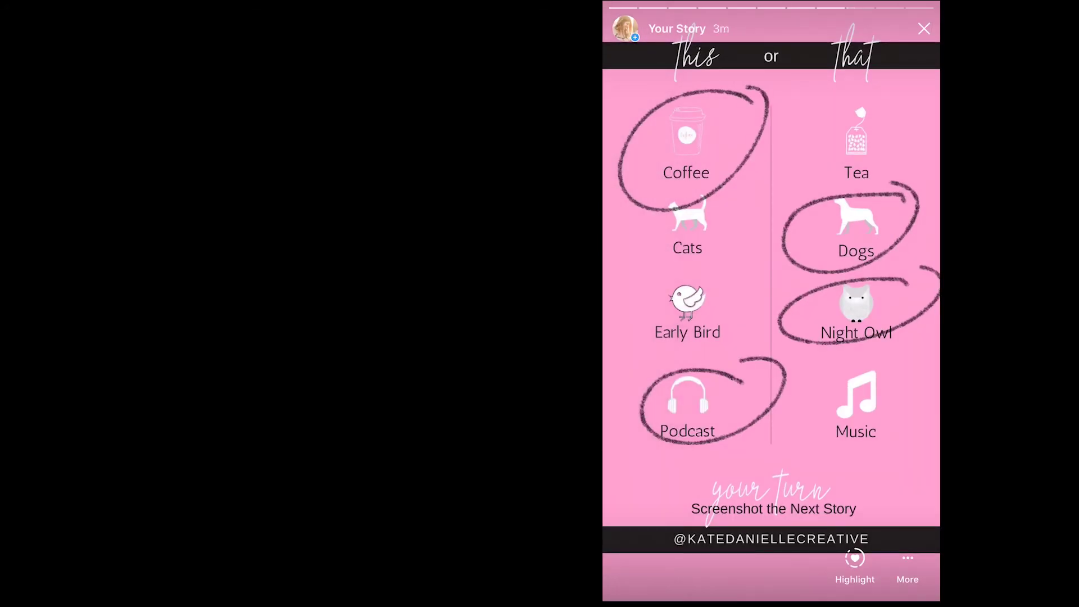